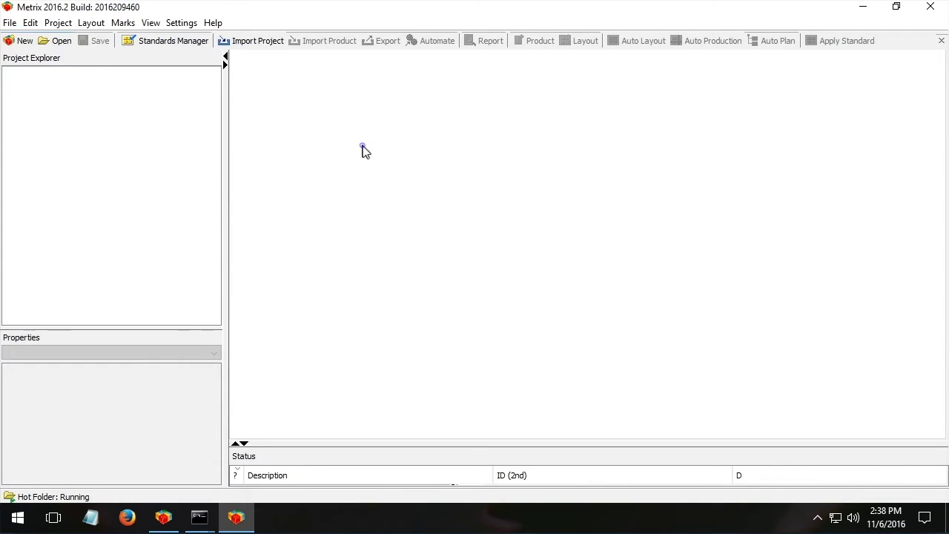
Open the Speedmaster 102 press's properties in the database and examine its sheet size limits and no-image lead edge.
click(181, 23)
click(185, 42)
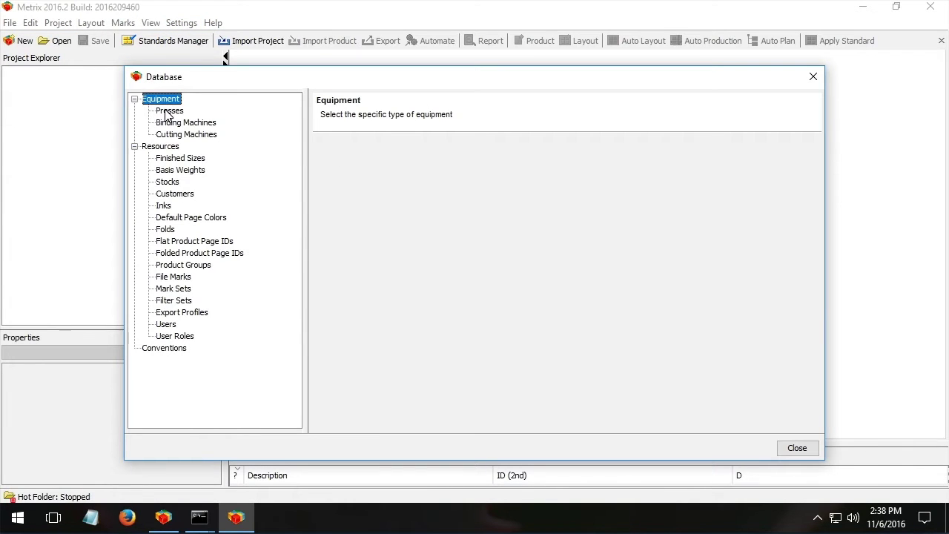
click(169, 111)
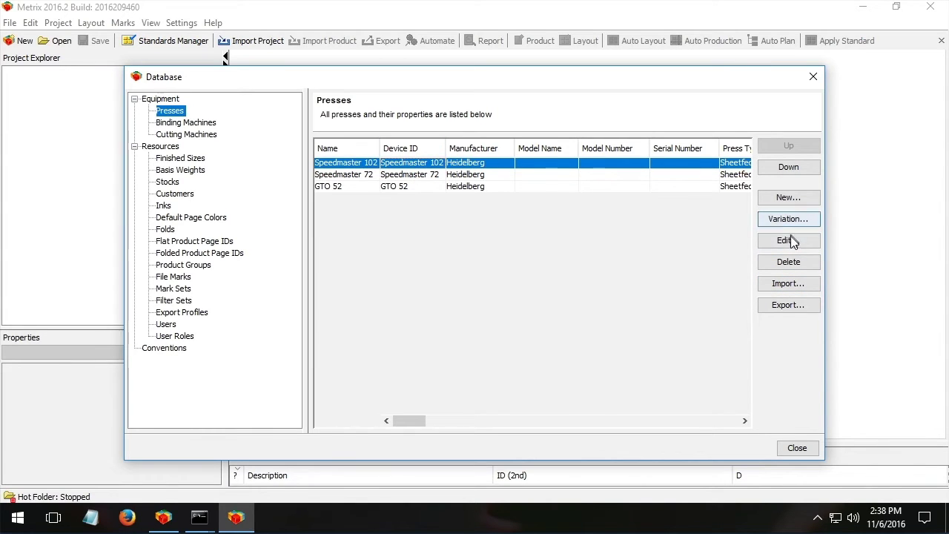
click(778, 241)
drag(592, 203, 595, 213)
click(498, 236)
click(499, 247)
click(498, 260)
click(498, 287)
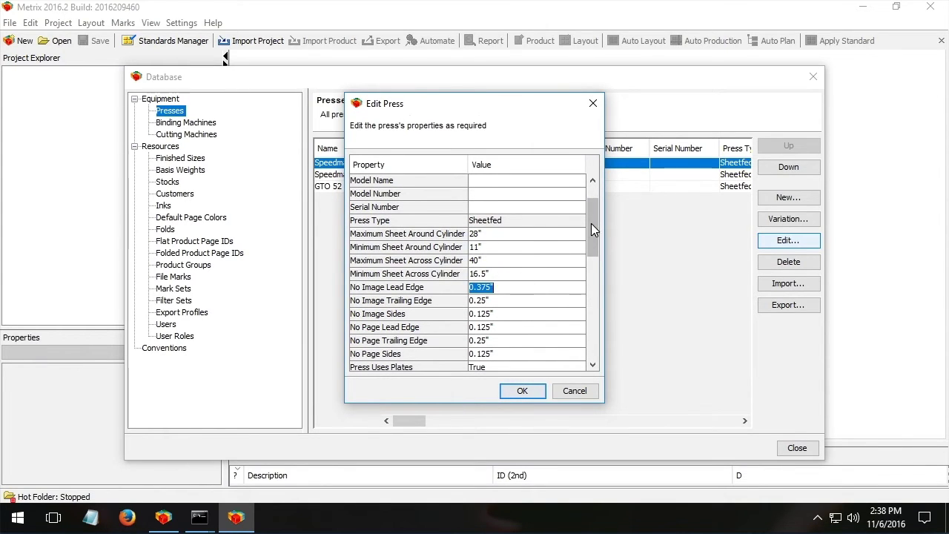
Examine the press's hourly rate, running speed, make-ready hours per color and plate cost, and leave its properties without changes.
drag(591, 223, 591, 335)
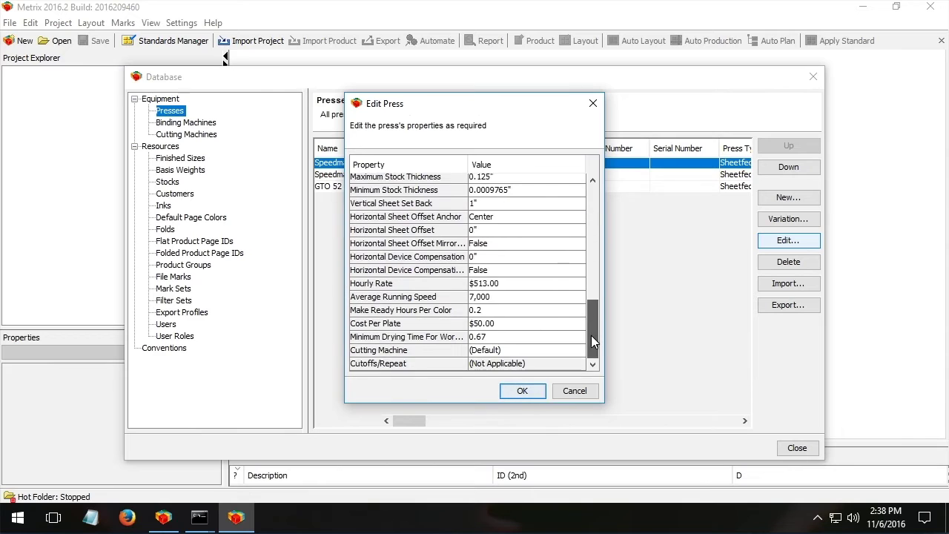
click(515, 284)
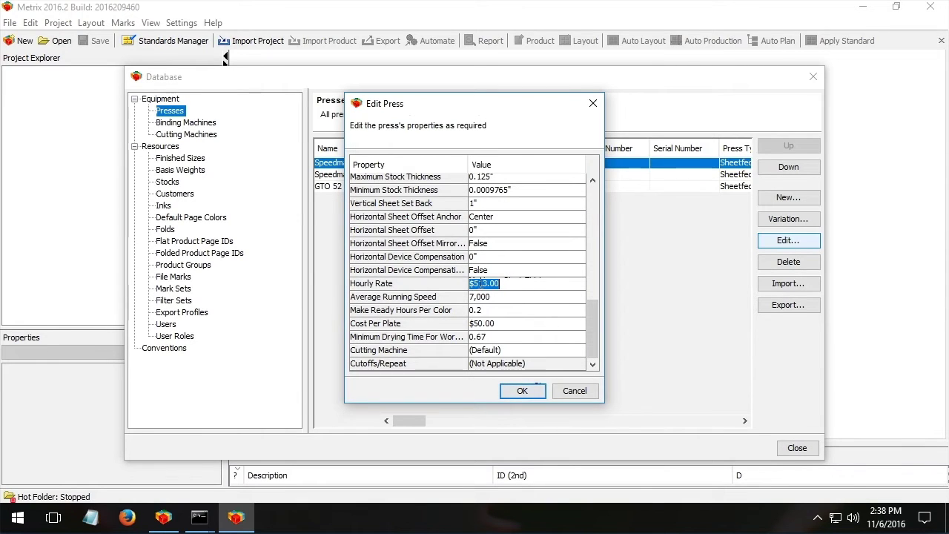
click(502, 297)
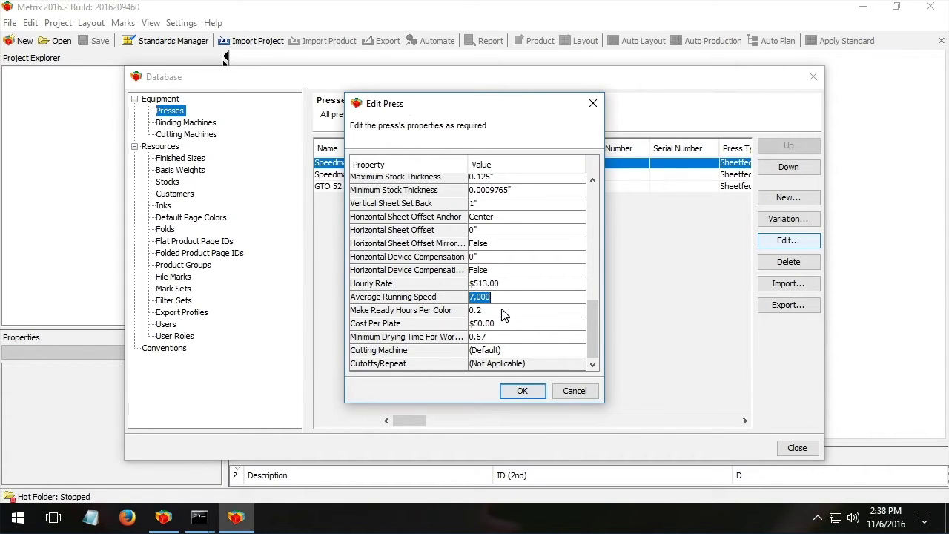
click(504, 310)
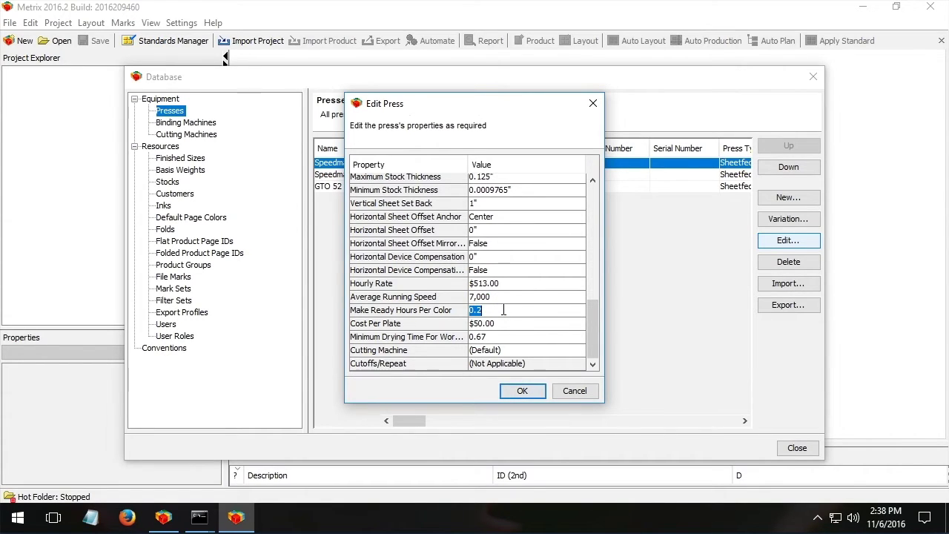
click(506, 324)
click(573, 393)
Review the sheet sizes and costs listed for House Stock - 80# Text in the stocks database, and close the database.
click(169, 182)
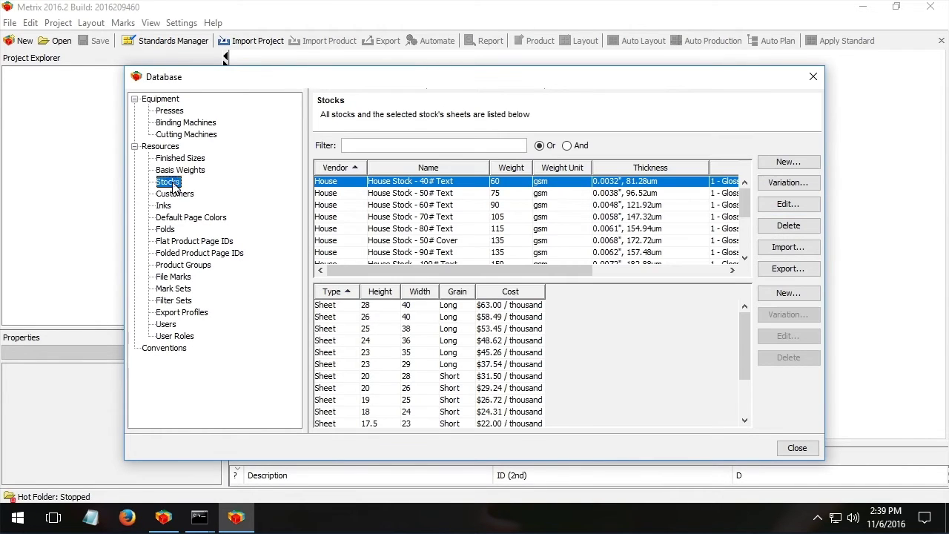
click(390, 228)
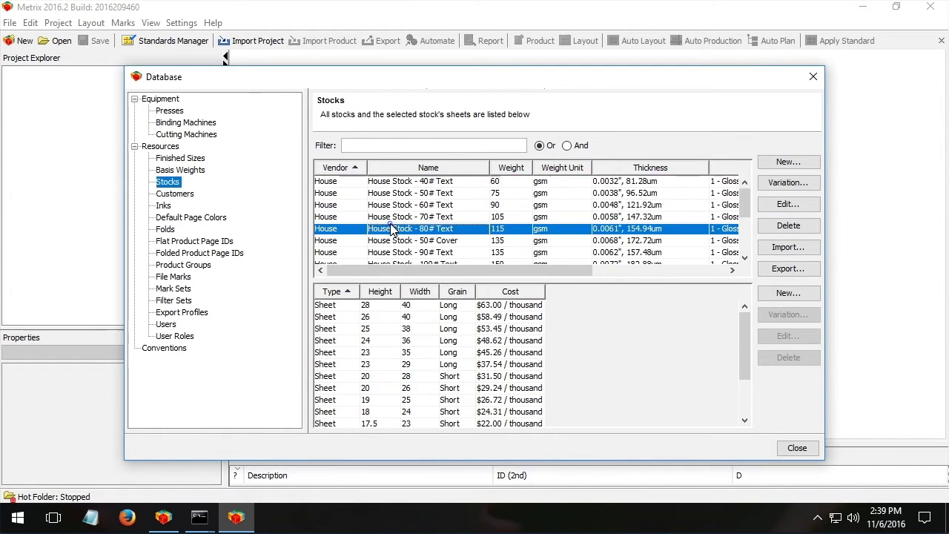
click(395, 329)
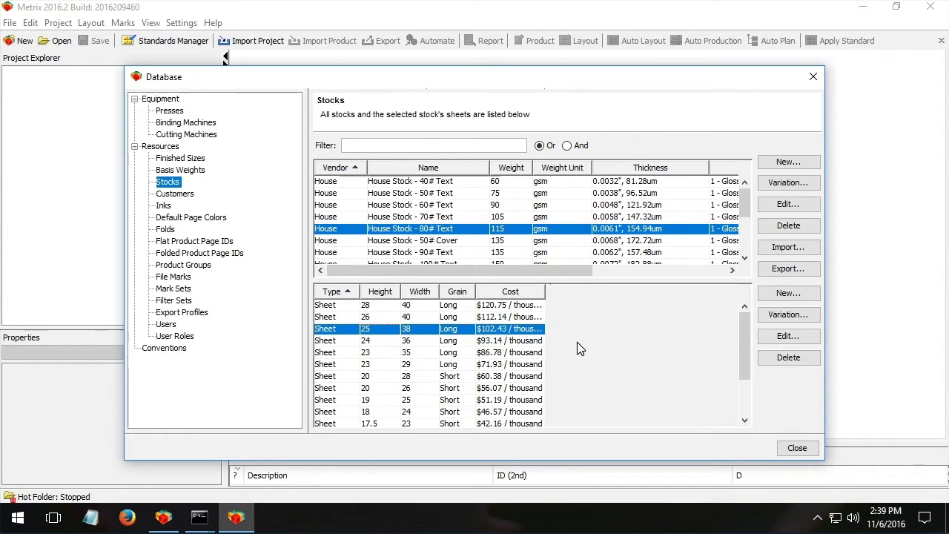
click(798, 450)
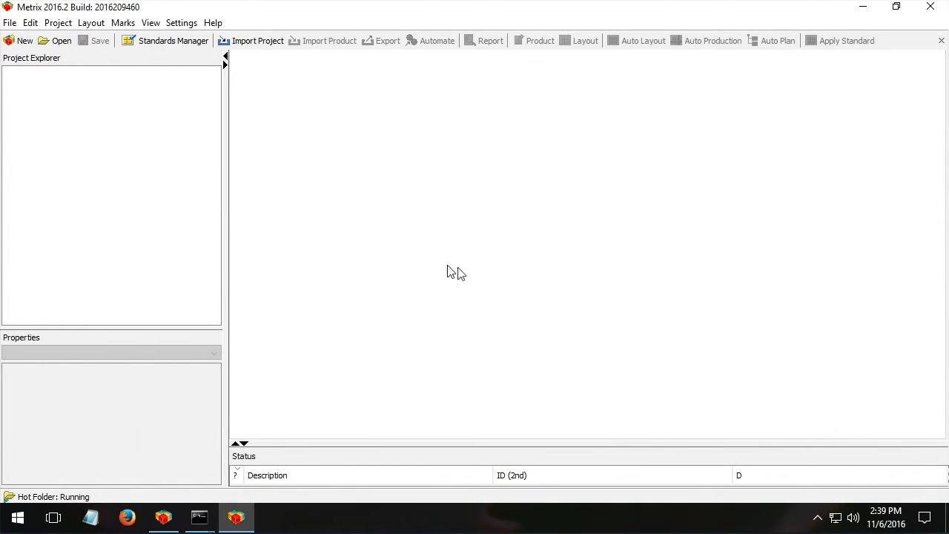
Import the Flyers file from the Desktop as a project.
click(251, 42)
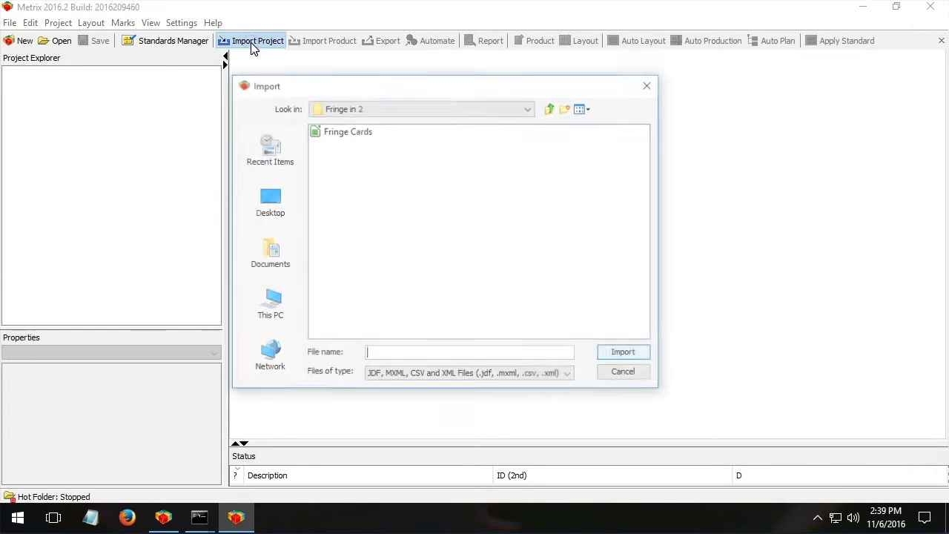
click(268, 199)
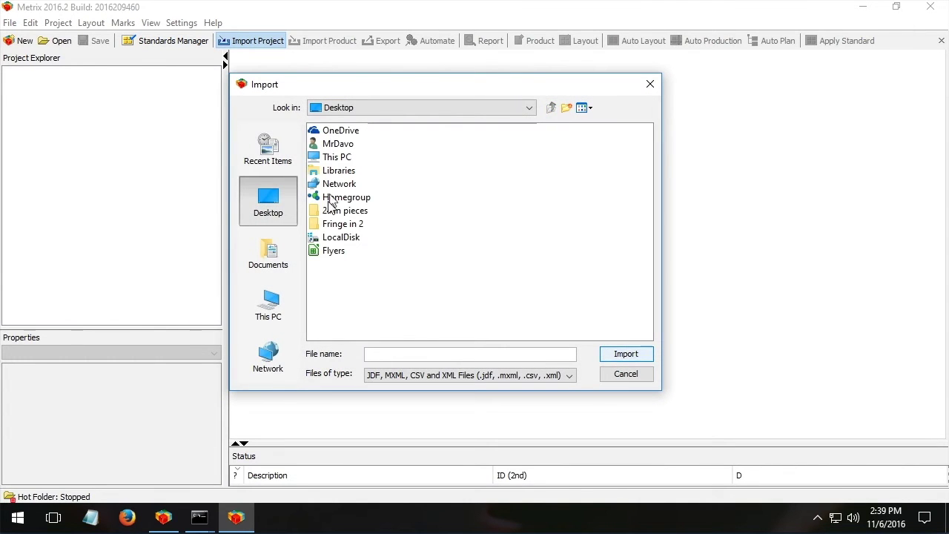
click(331, 252)
click(625, 355)
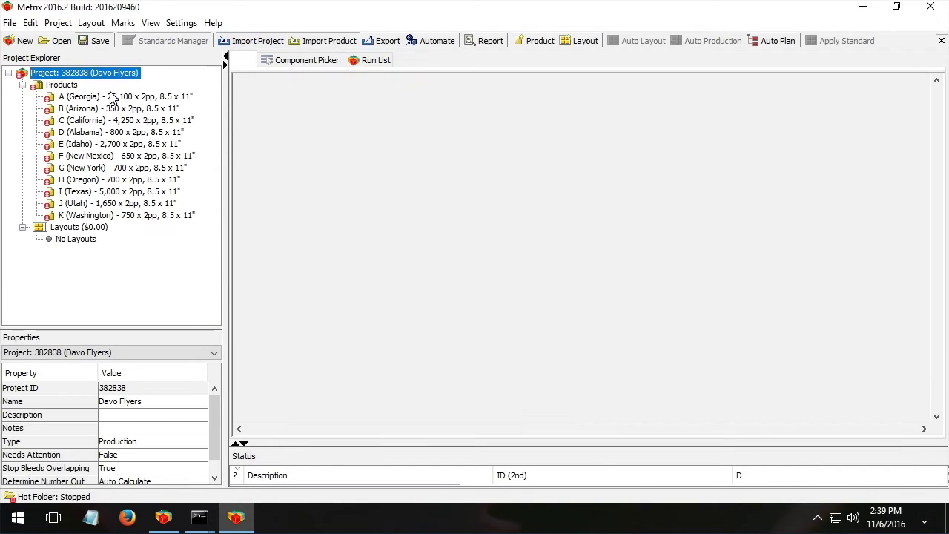
Look through the imported flyer products, including Georgia, Arizona, California, New Mexico and New York, to compare their quantities and previews.
click(109, 96)
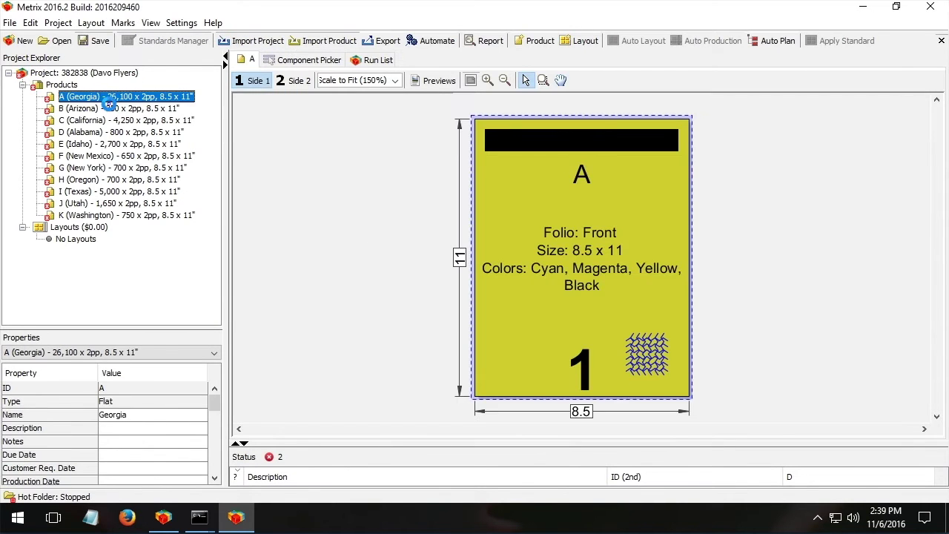
click(109, 109)
click(109, 120)
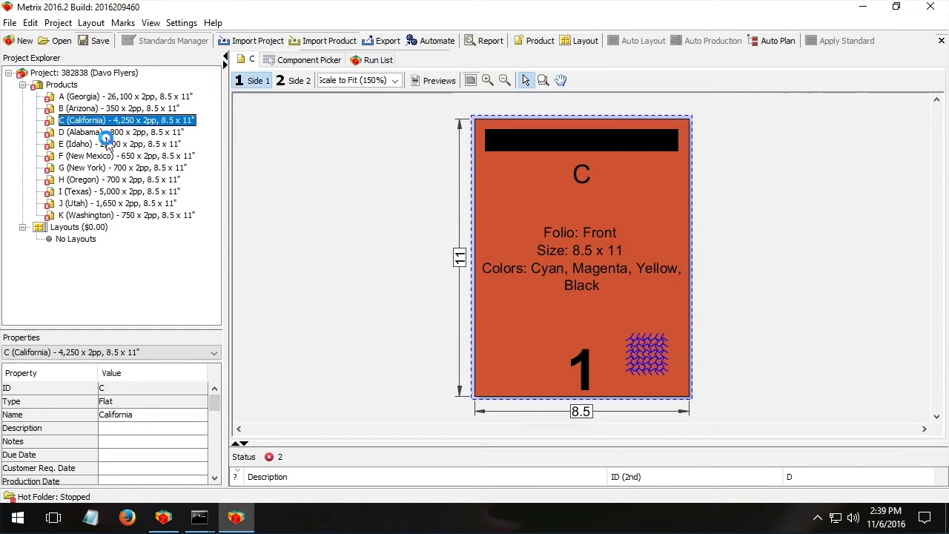
click(108, 143)
click(107, 155)
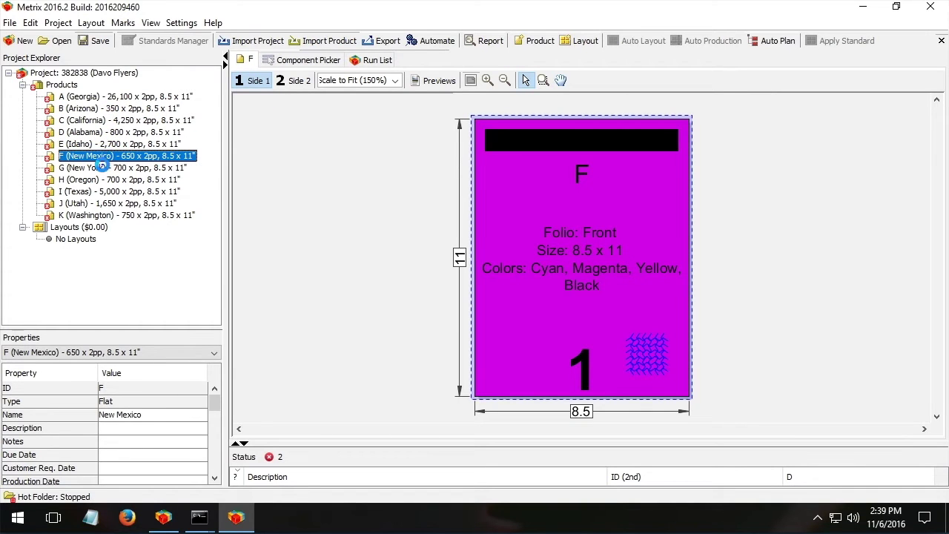
click(105, 167)
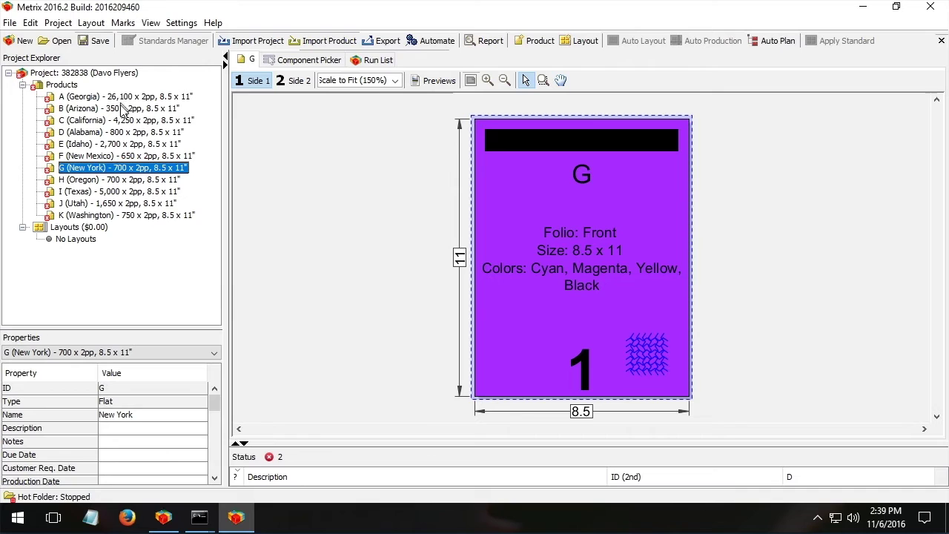
click(118, 109)
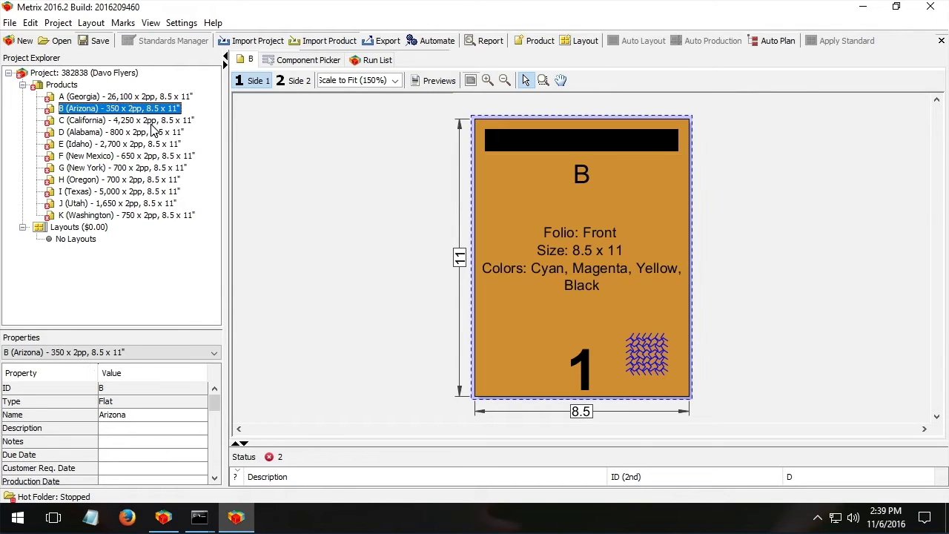
click(126, 97)
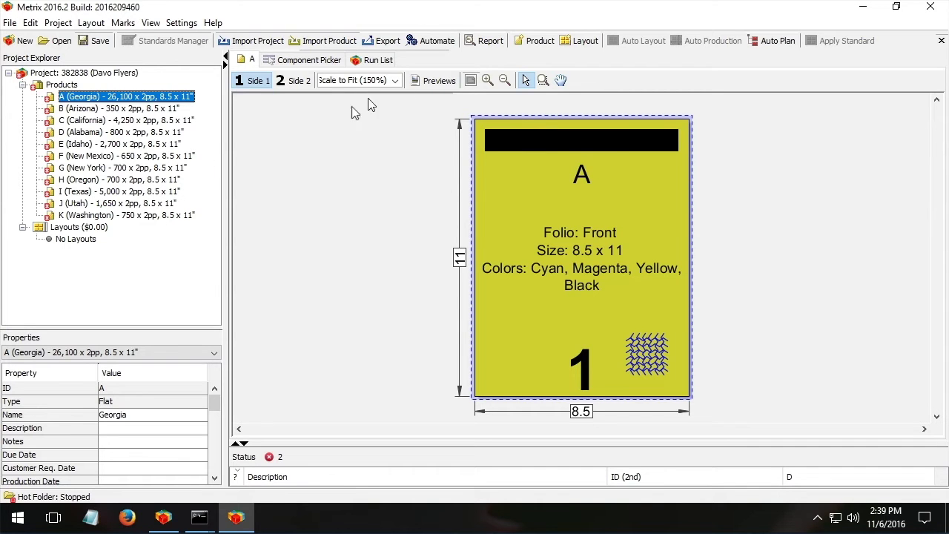
Run Auto Plan for all flyers on the 36 x 24", Horizontal sheet and accept the lowest-cost production plan.
click(775, 41)
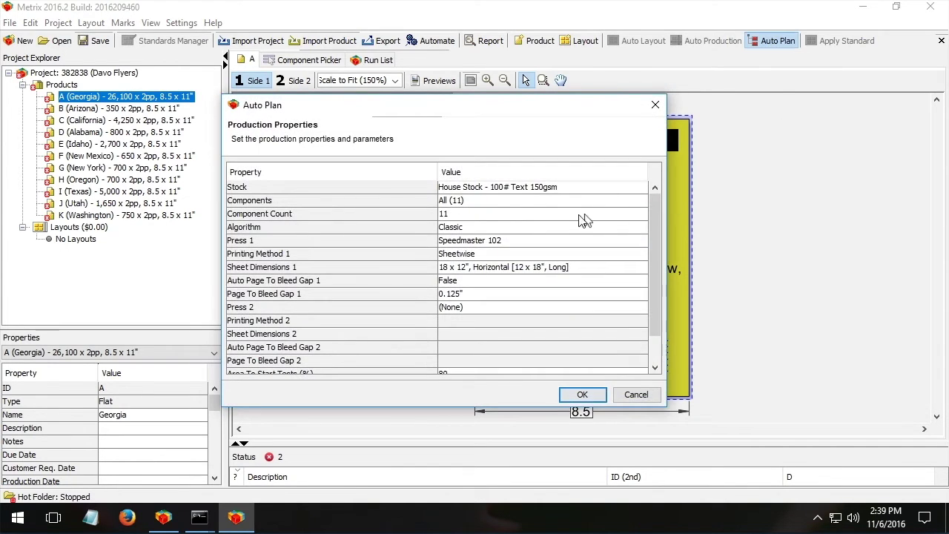
click(480, 269)
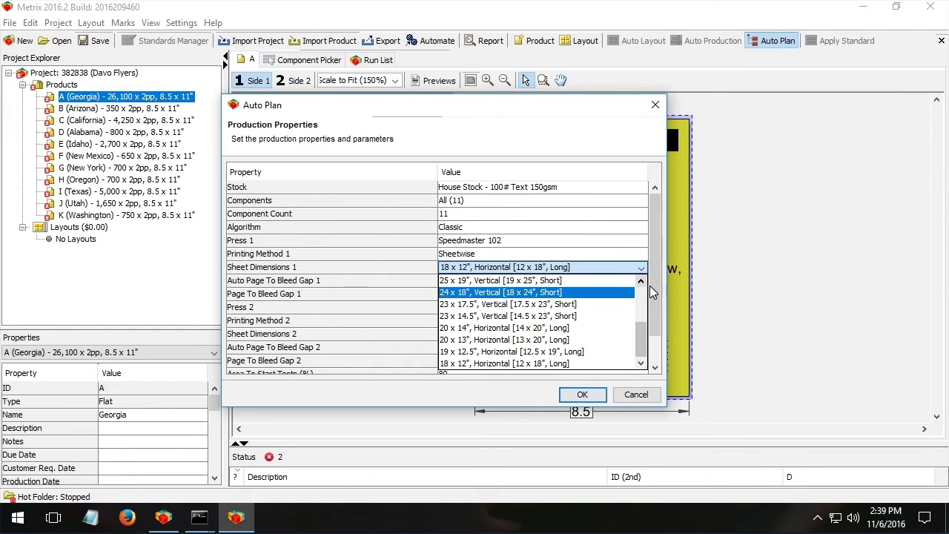
click(641, 282)
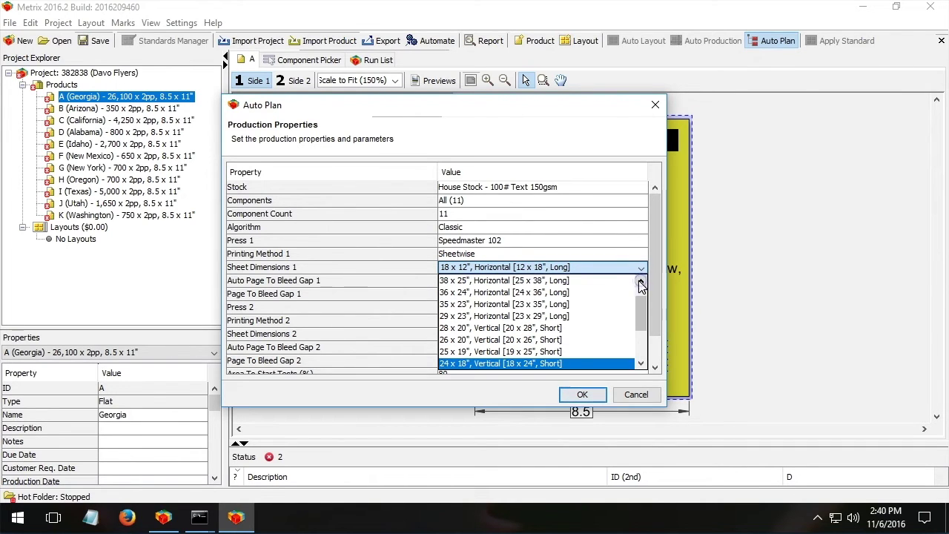
click(447, 294)
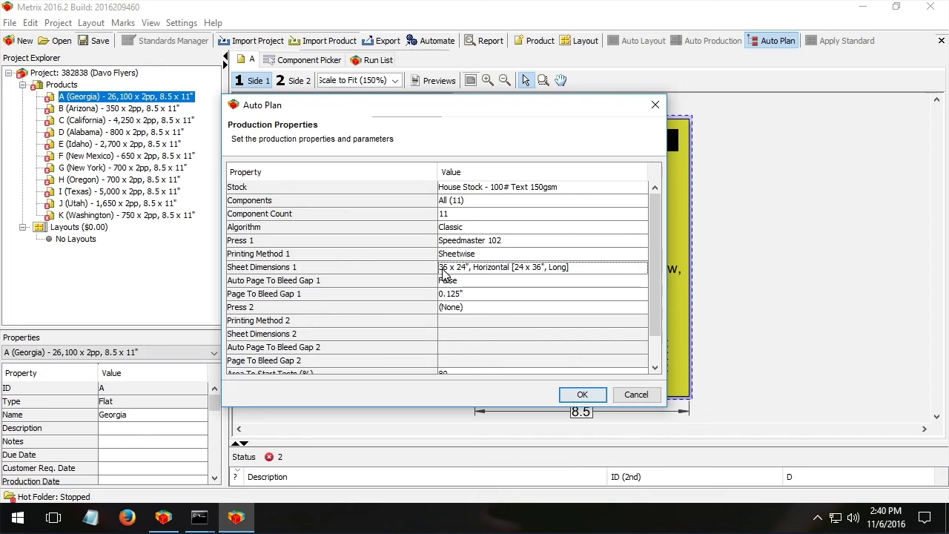
click(583, 394)
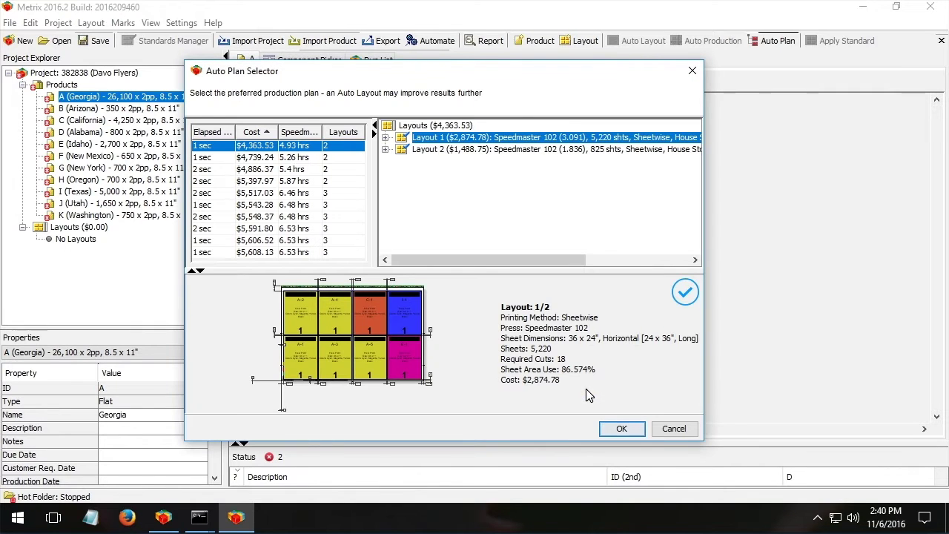
click(618, 428)
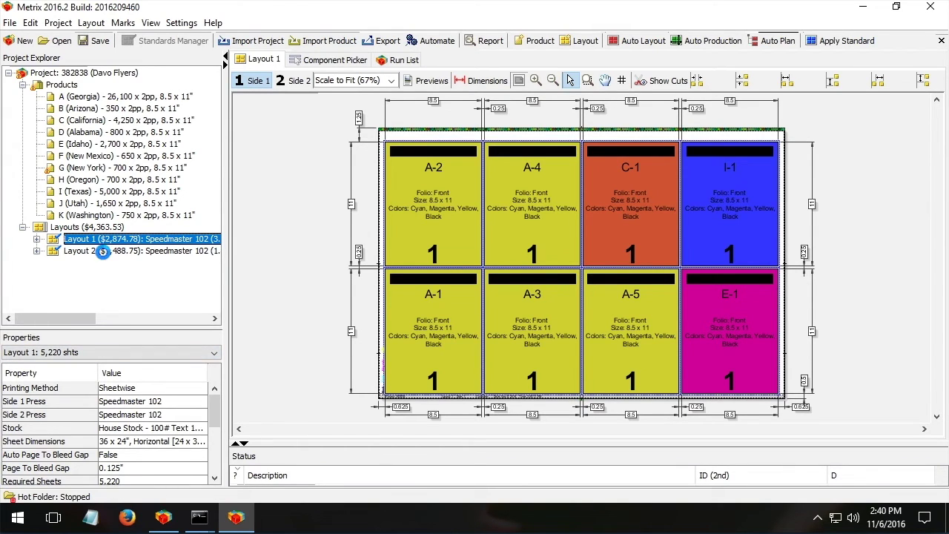
View Layout 2 and enlarge its properties area to check the layout's press, stock and required sheets.
click(103, 252)
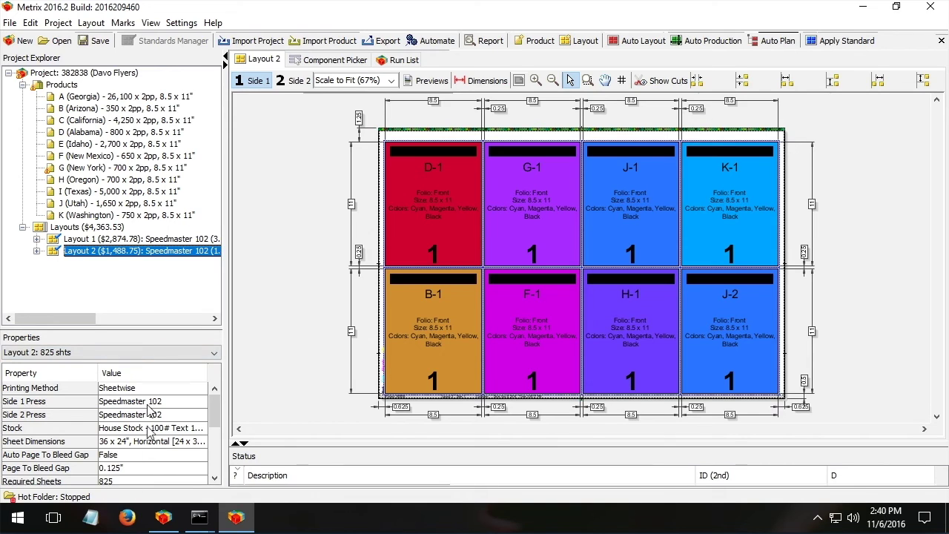
drag(117, 330, 116, 305)
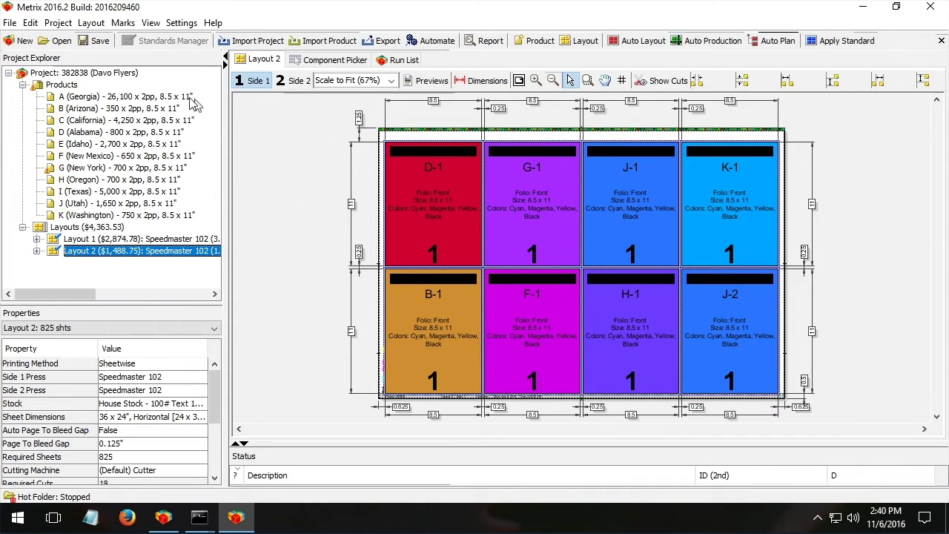
Open the Flat Bound Folded project, discarding the changes to the flyer project.
click(59, 42)
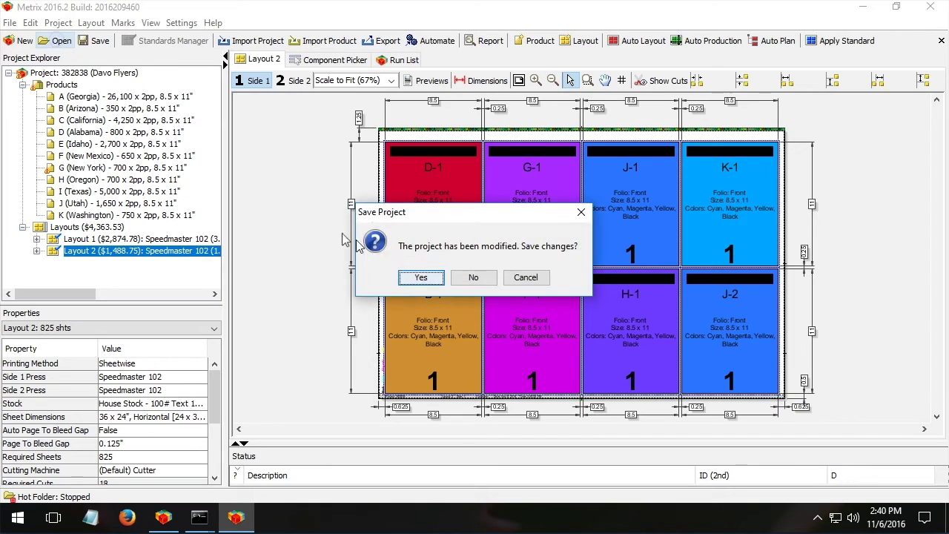
click(473, 277)
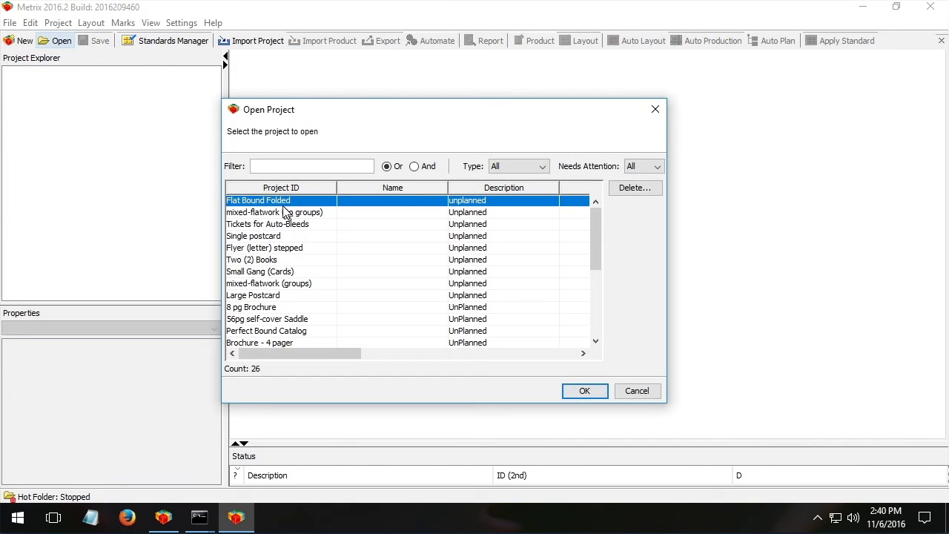
double_click(273, 200)
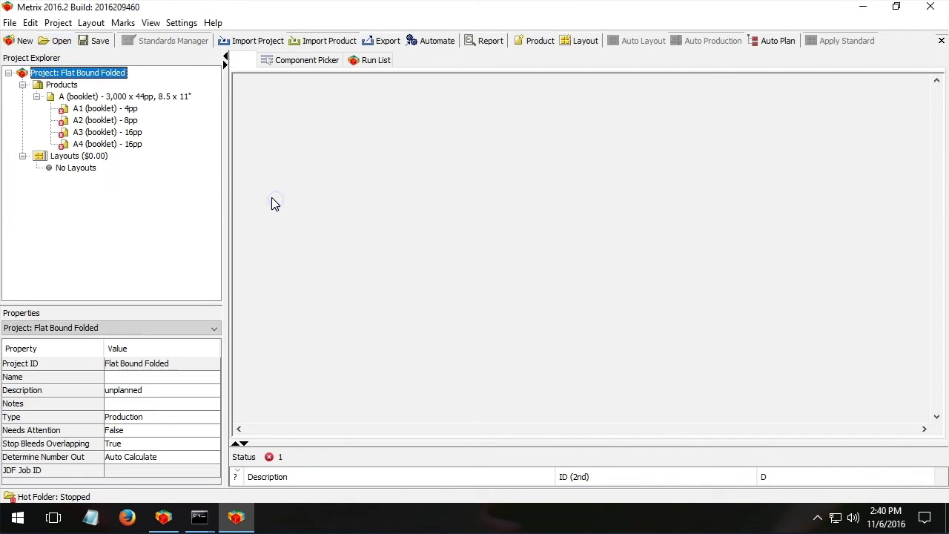
Look through the booklet's assembly and its A1 to A4 components to compare their page counts and folding layouts.
click(90, 97)
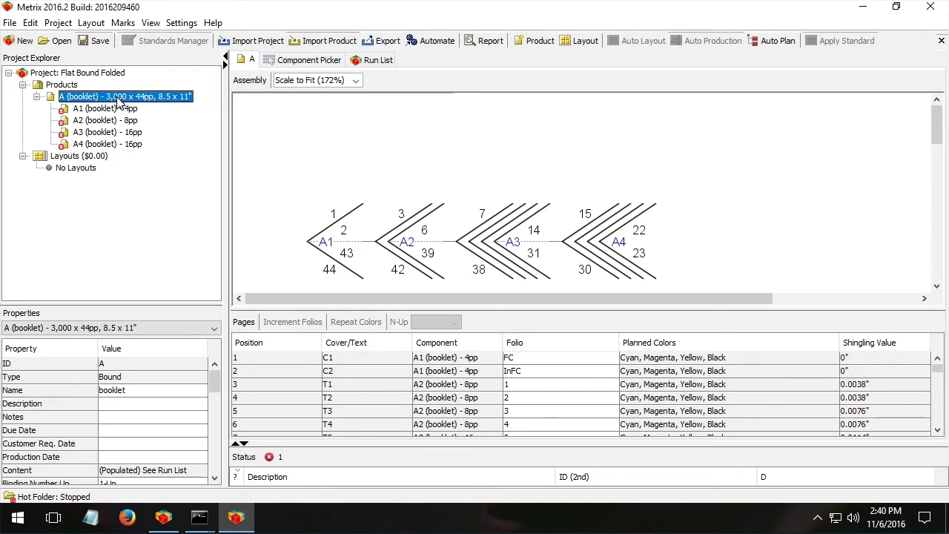
click(104, 132)
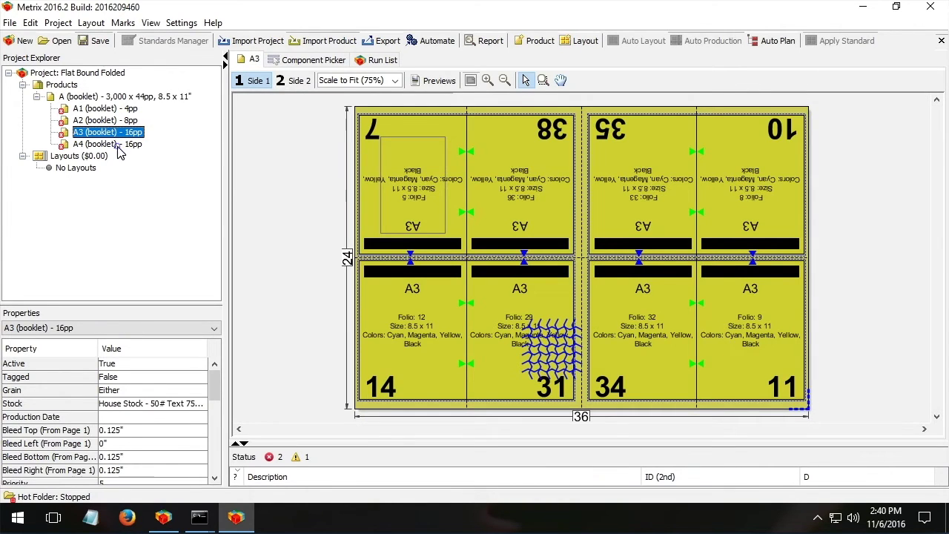
click(119, 144)
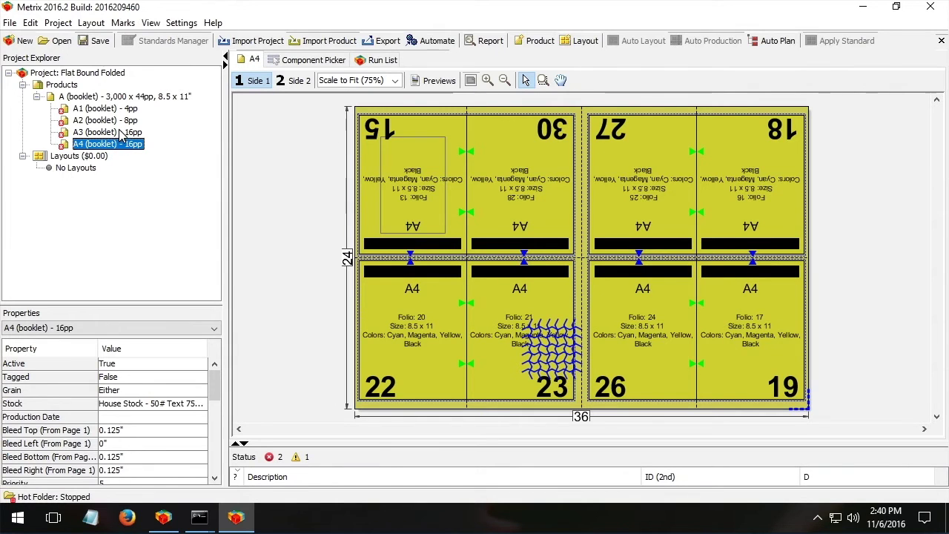
click(121, 121)
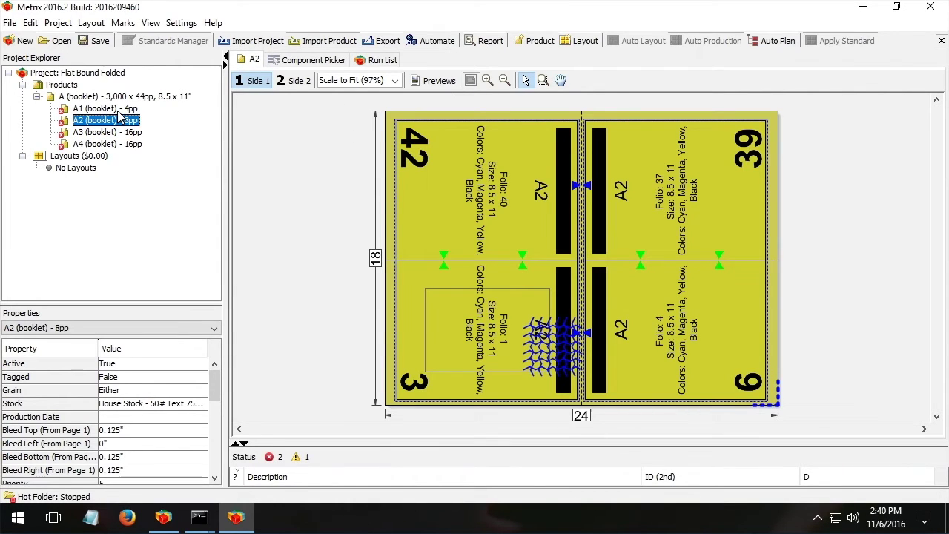
click(119, 111)
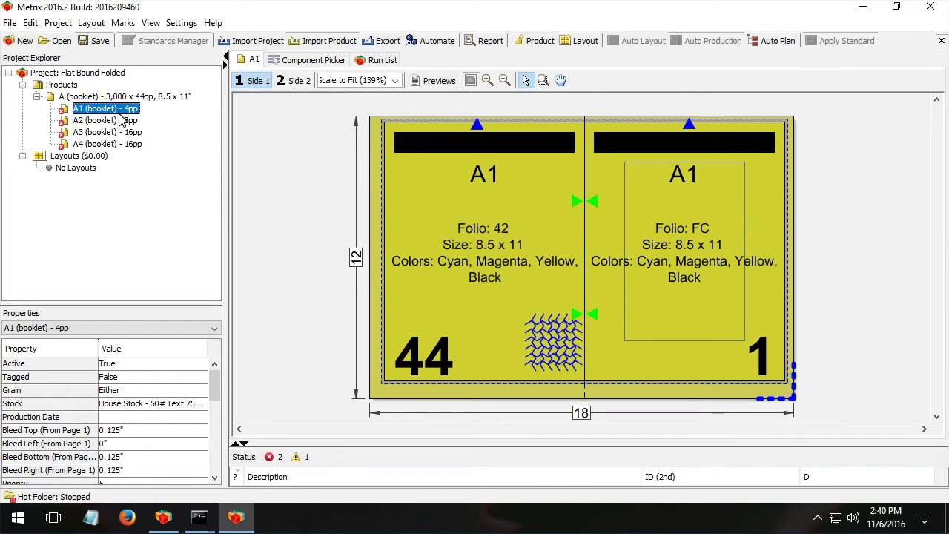
click(121, 121)
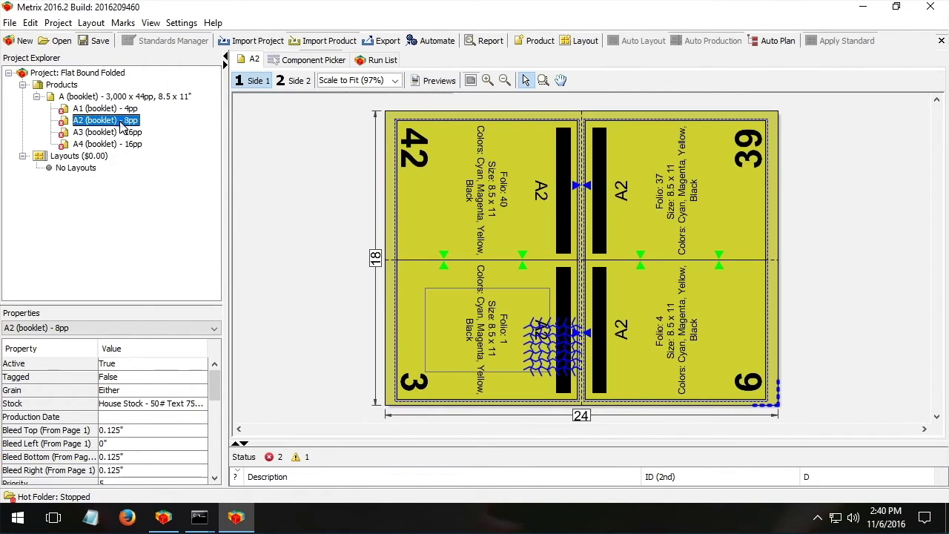
click(120, 111)
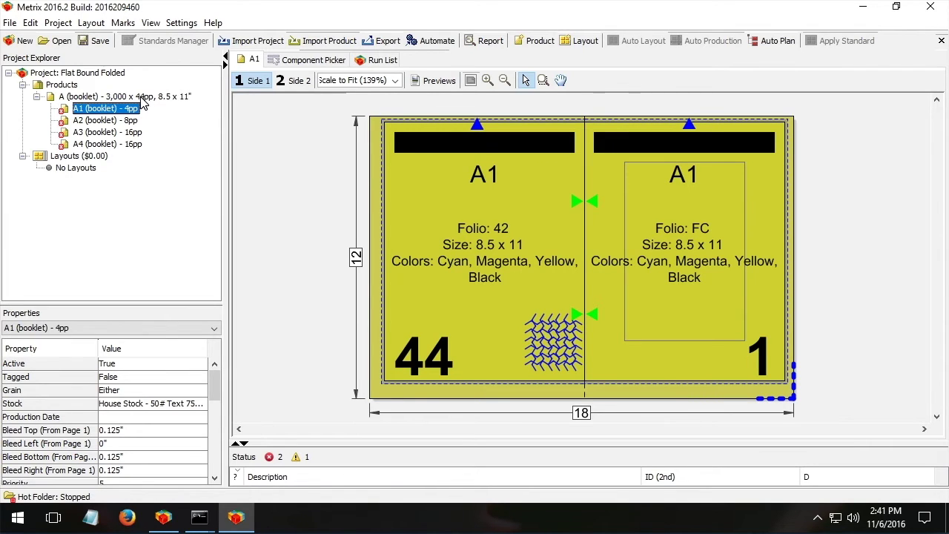
Run Auto Plan for all booklet components on the Speedmaster 102 with the 36 x 24", Horizontal sheet, and accept the proposed plan.
click(126, 97)
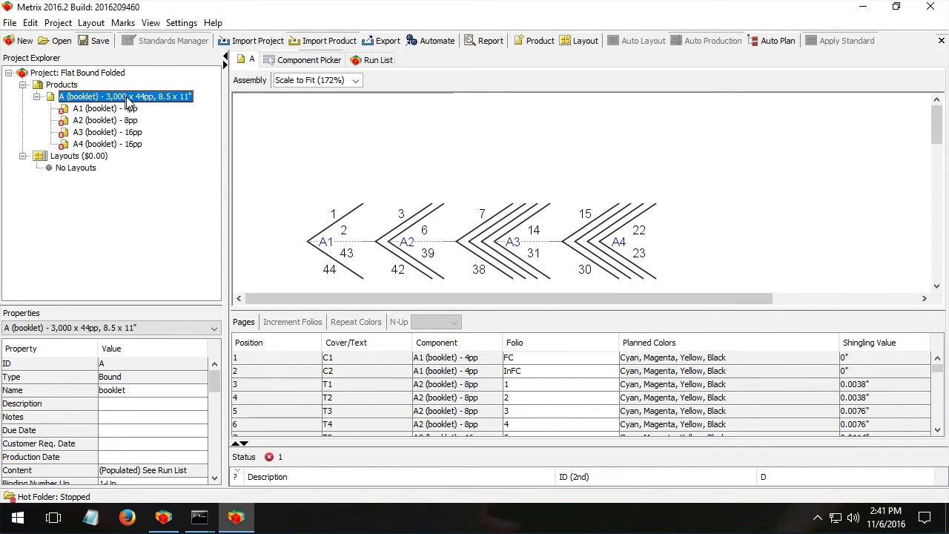
click(770, 41)
click(573, 392)
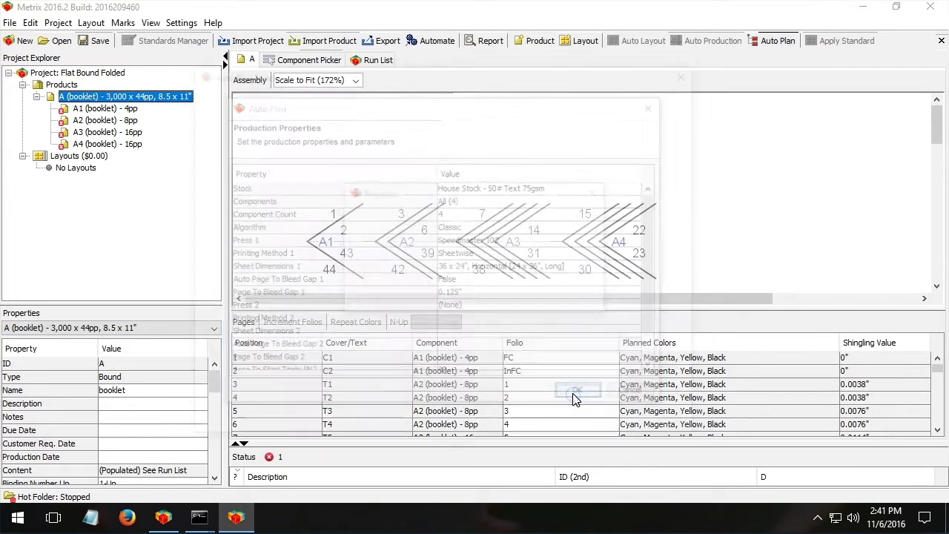
click(616, 430)
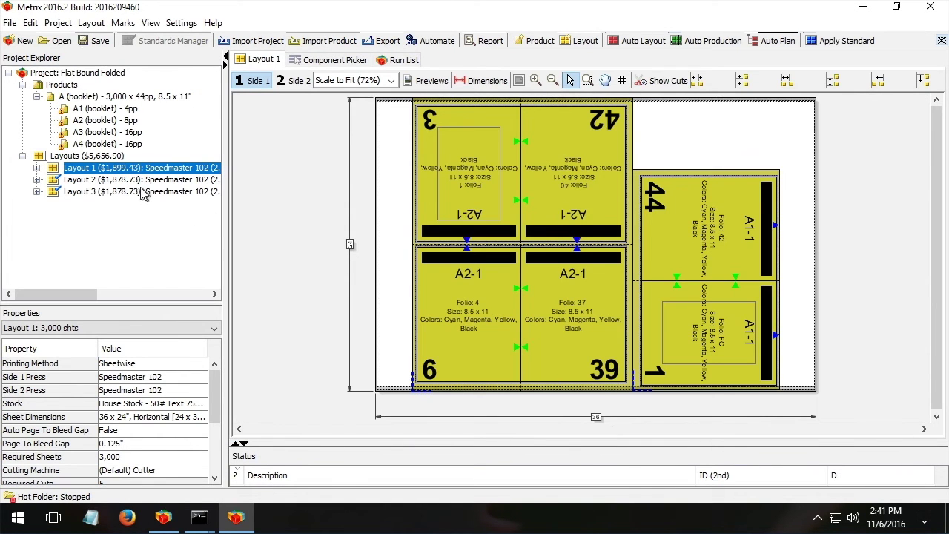
Look through Layouts 2, 3 and 1 to compare how the booklet components are placed on each sheet.
click(126, 179)
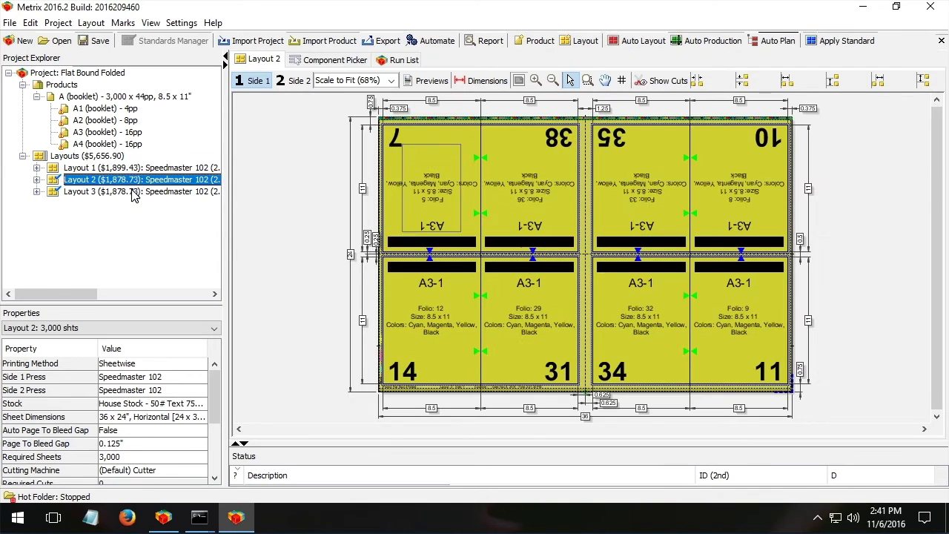
click(133, 192)
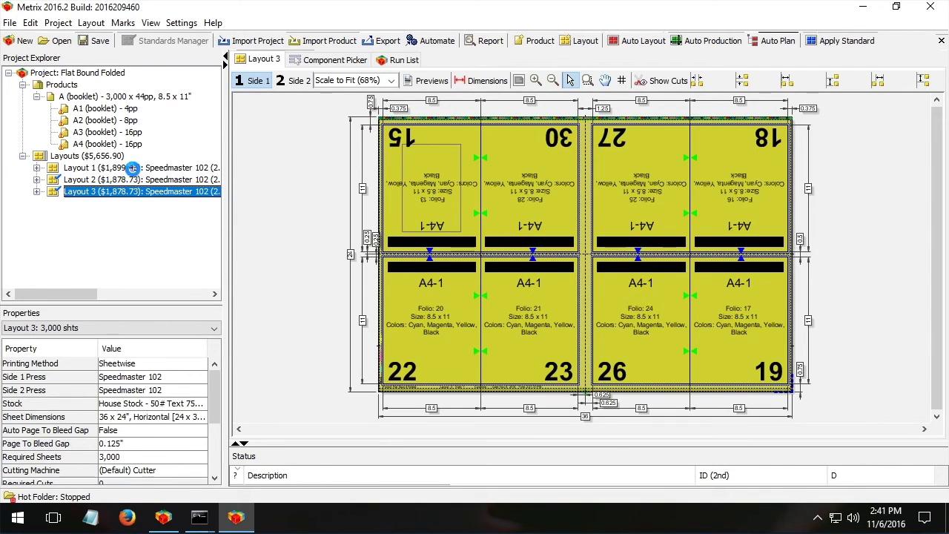
click(132, 168)
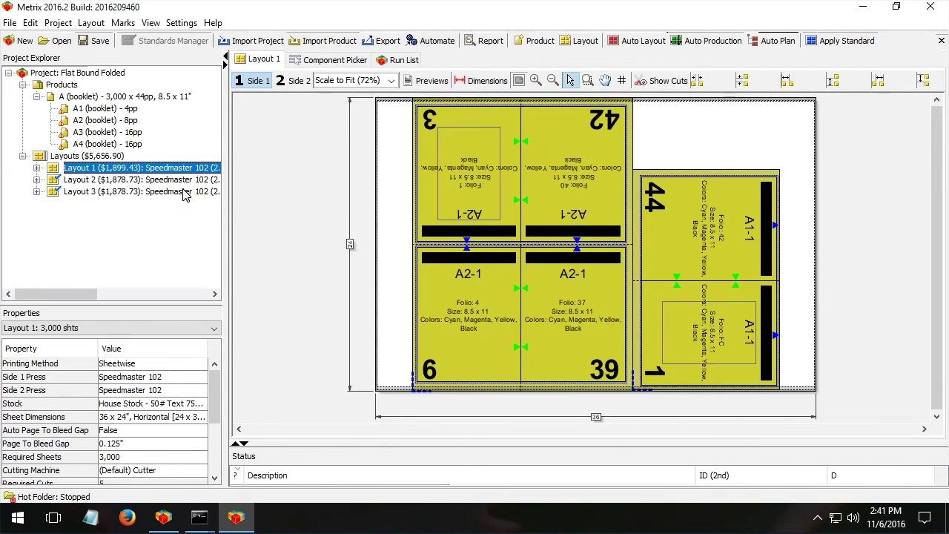
Rearrange Layout 1 with Auto Layout's second option, which places A2 and A1 side by side, and view Layout 2.
click(643, 42)
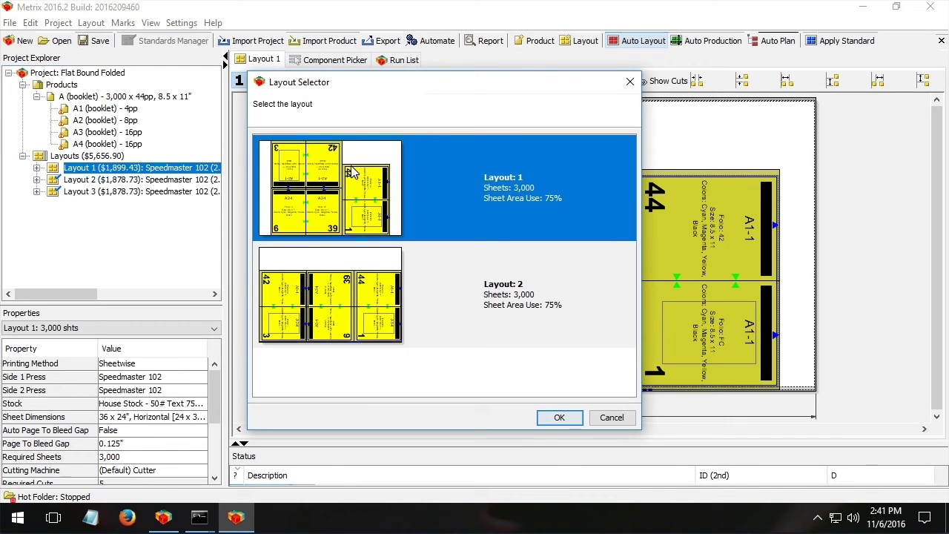
click(346, 321)
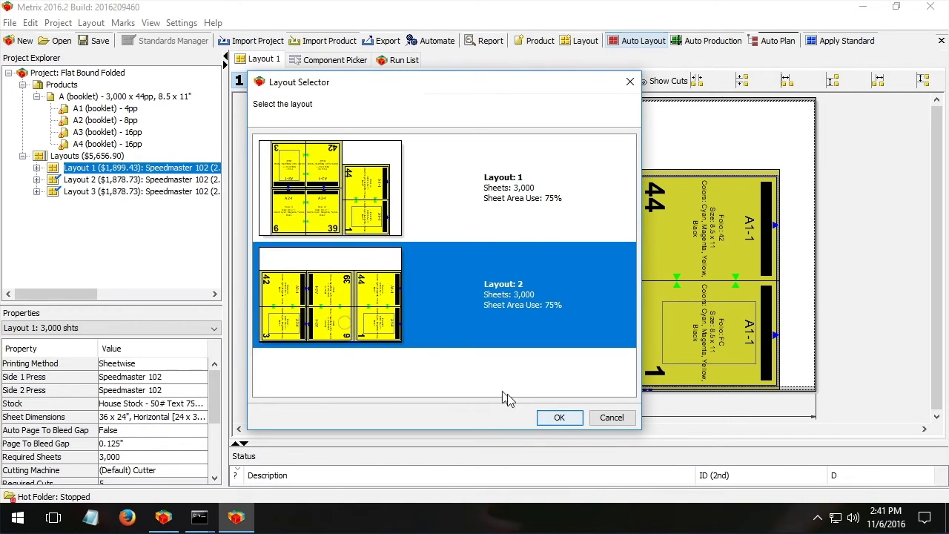
click(560, 418)
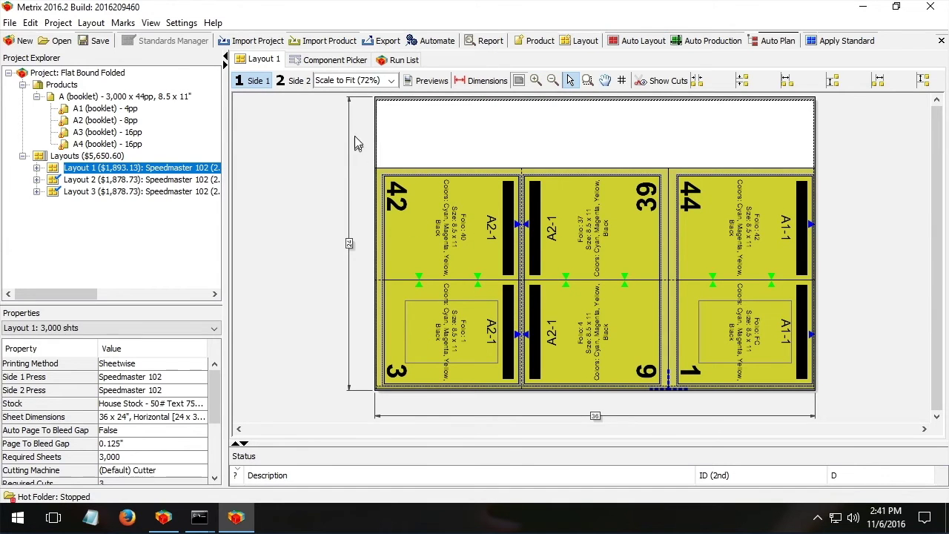
drag(366, 99, 895, 172)
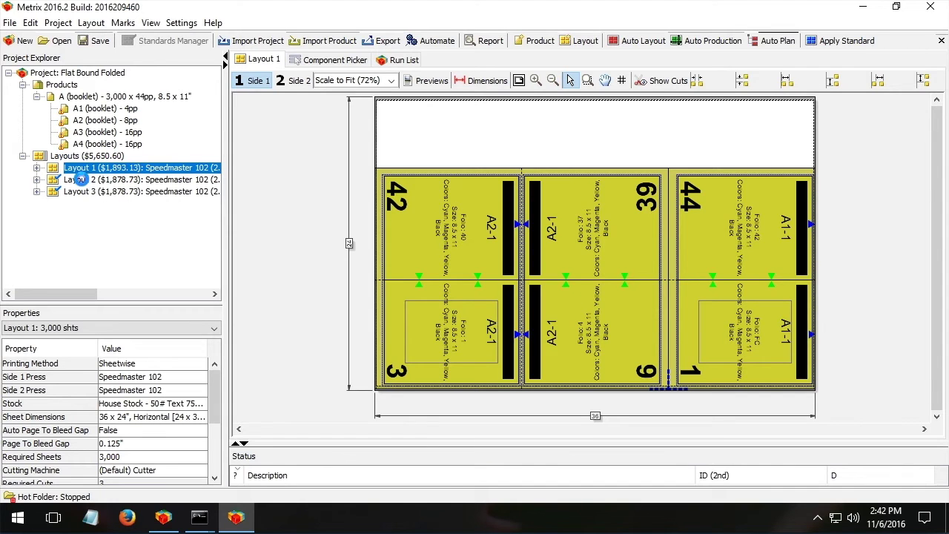
click(79, 180)
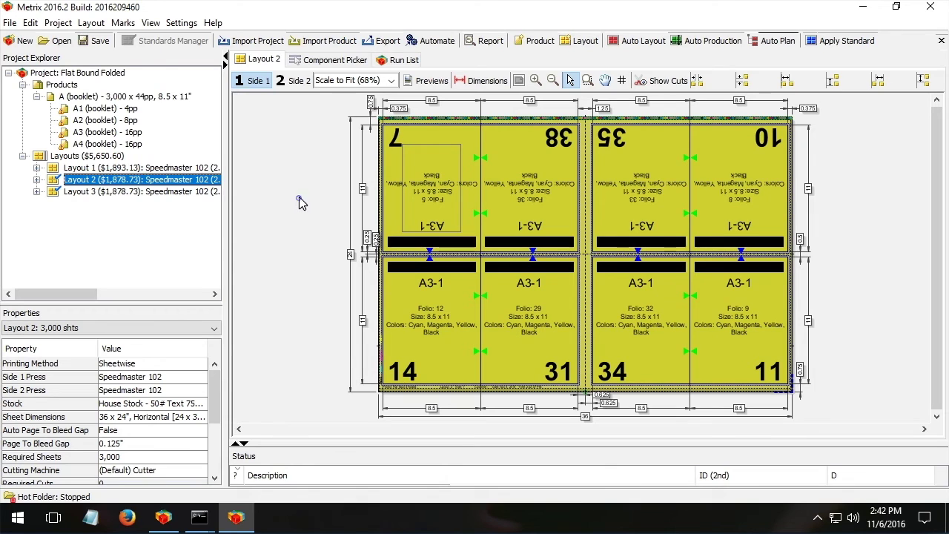
Open the Flyer (letter) stepped project, discarding the changes to the booklet project.
click(42, 43)
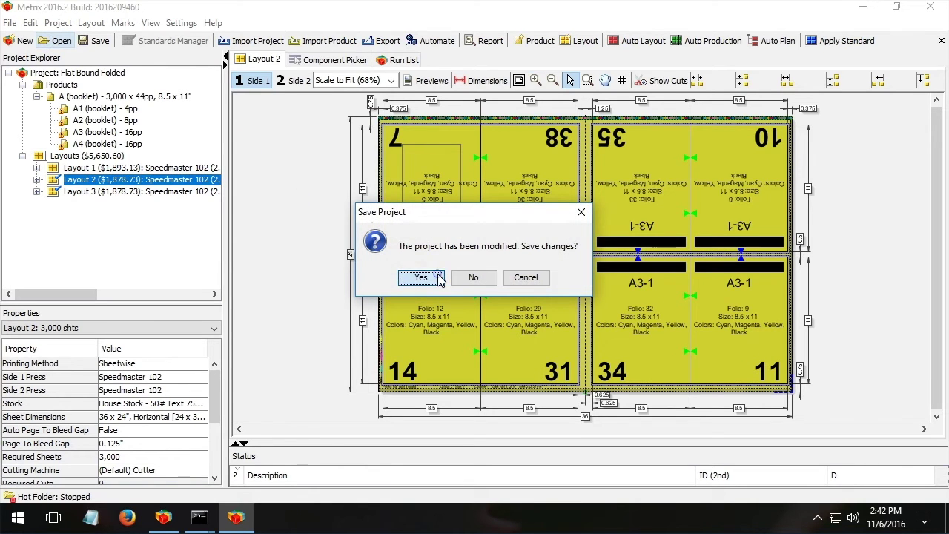
click(470, 278)
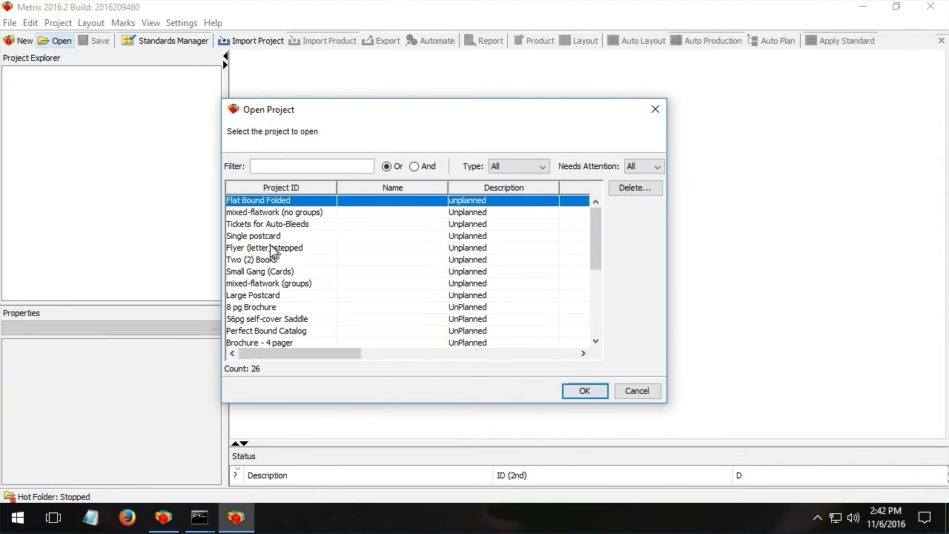
double_click(265, 248)
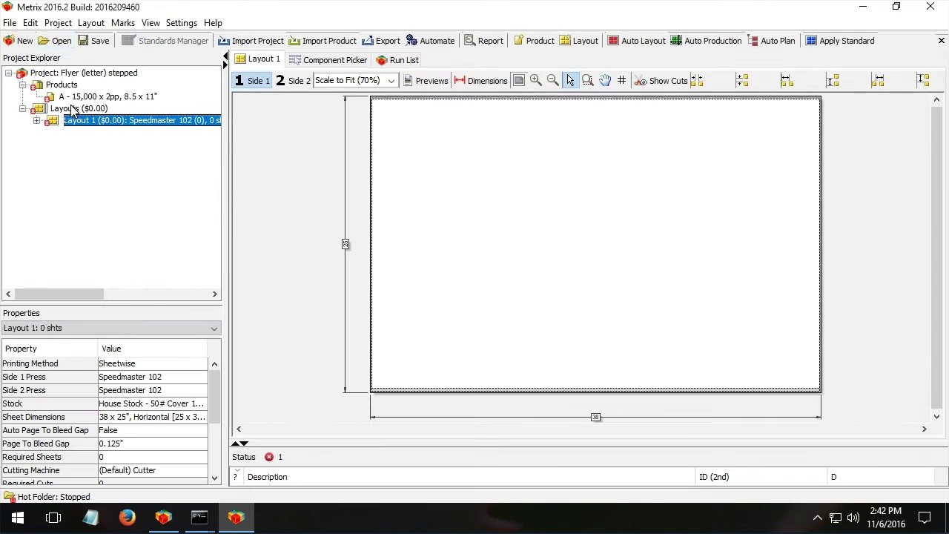
View flyer product A and browse Auto Layout's suggestions for Layout 1 without applying one.
click(73, 99)
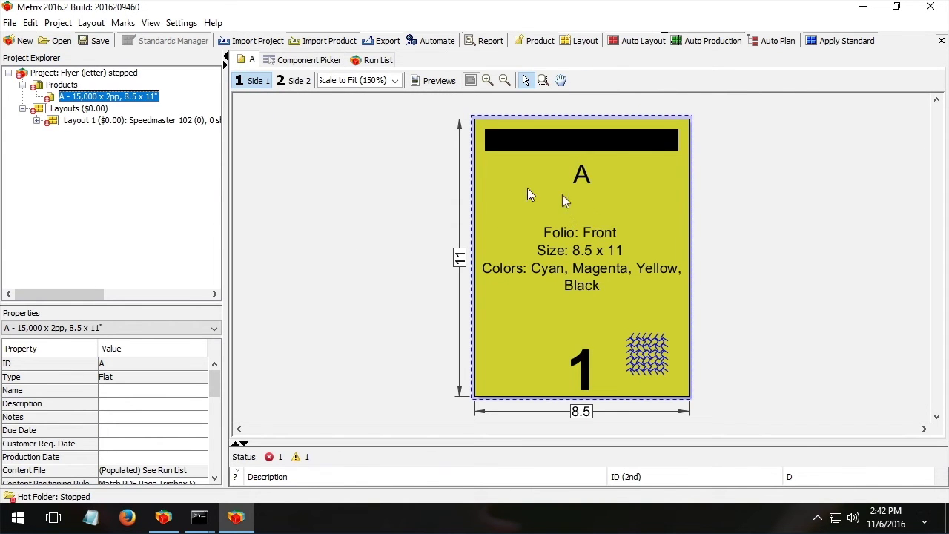
click(111, 121)
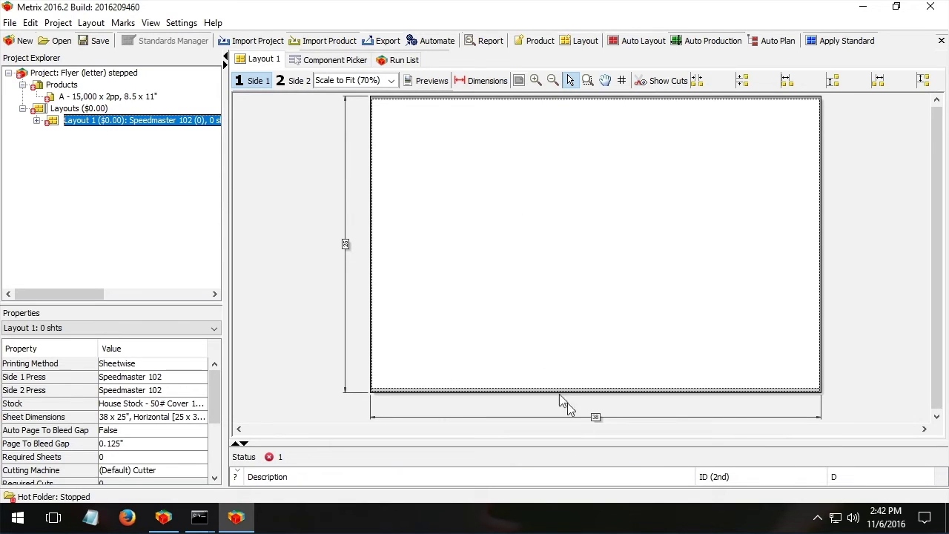
click(631, 41)
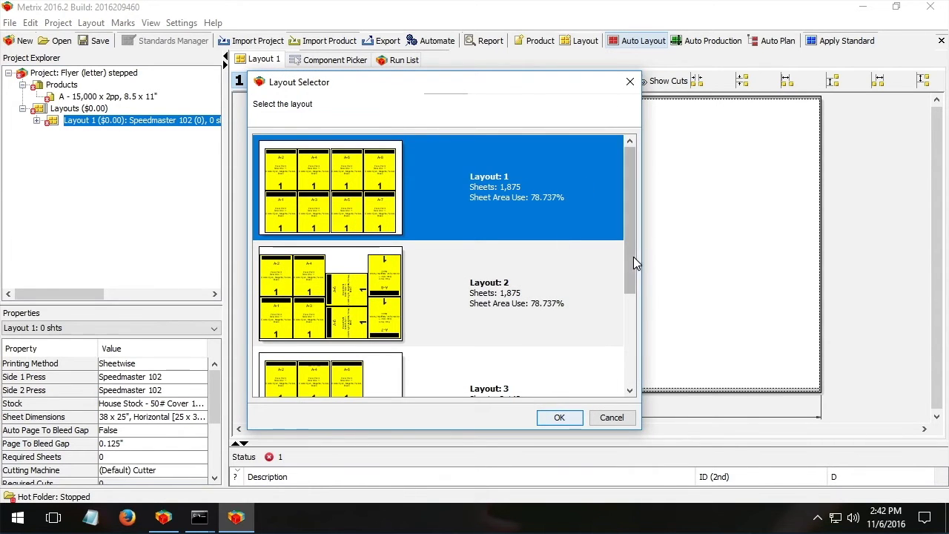
drag(633, 258, 641, 228)
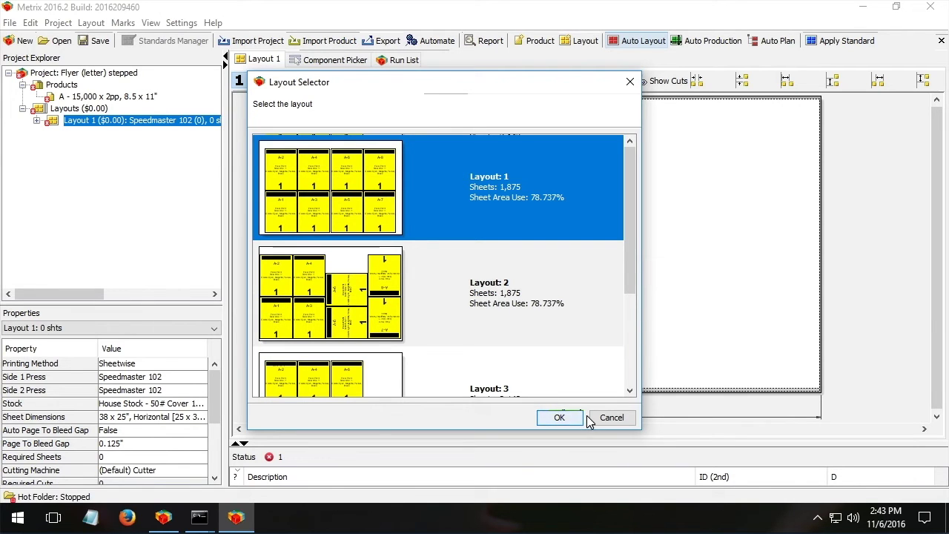
click(612, 417)
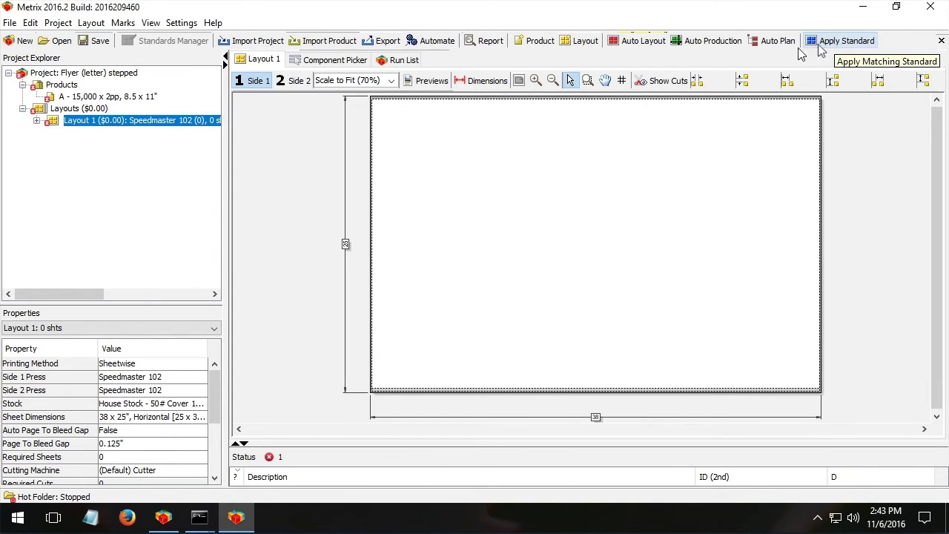
Check flyer product A and Layout 1's available options for printing method, Side 1 press and sheet dimensions.
click(107, 97)
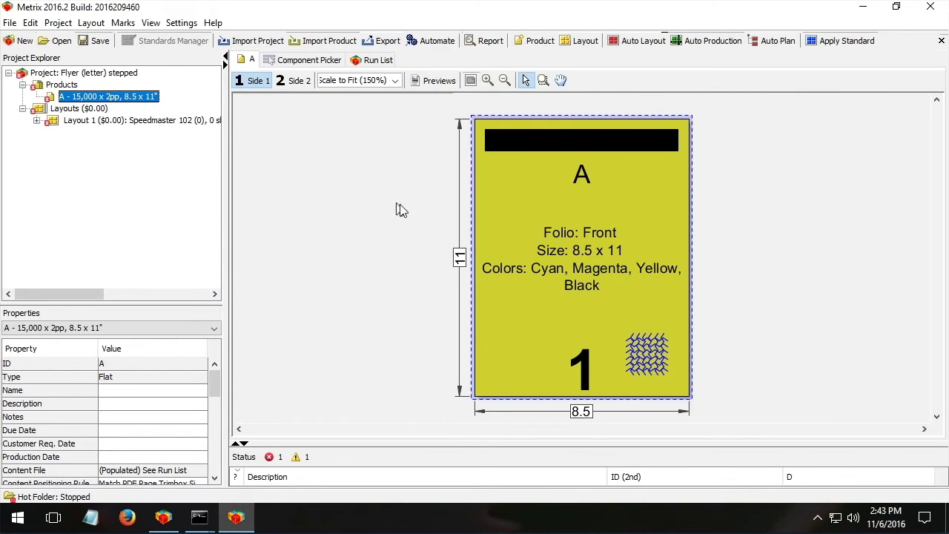
click(94, 123)
click(122, 364)
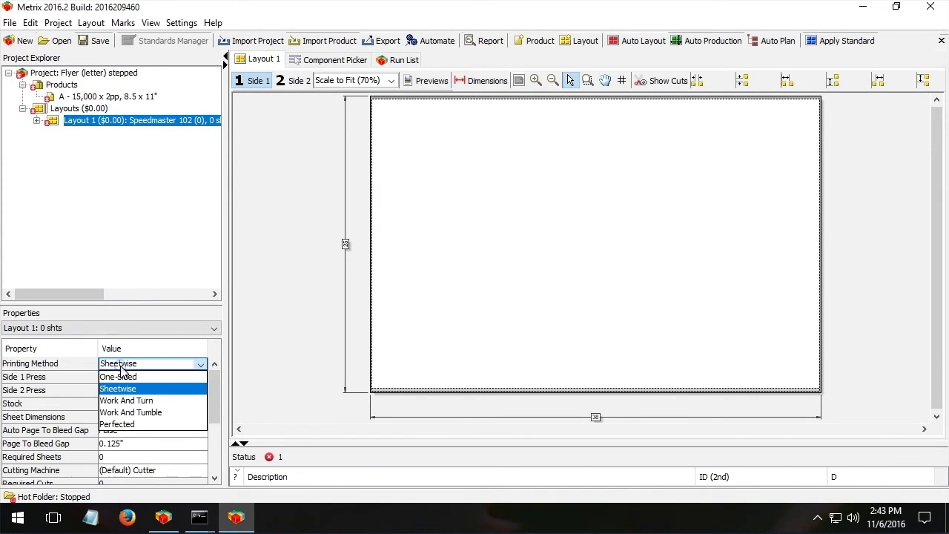
click(74, 390)
click(59, 379)
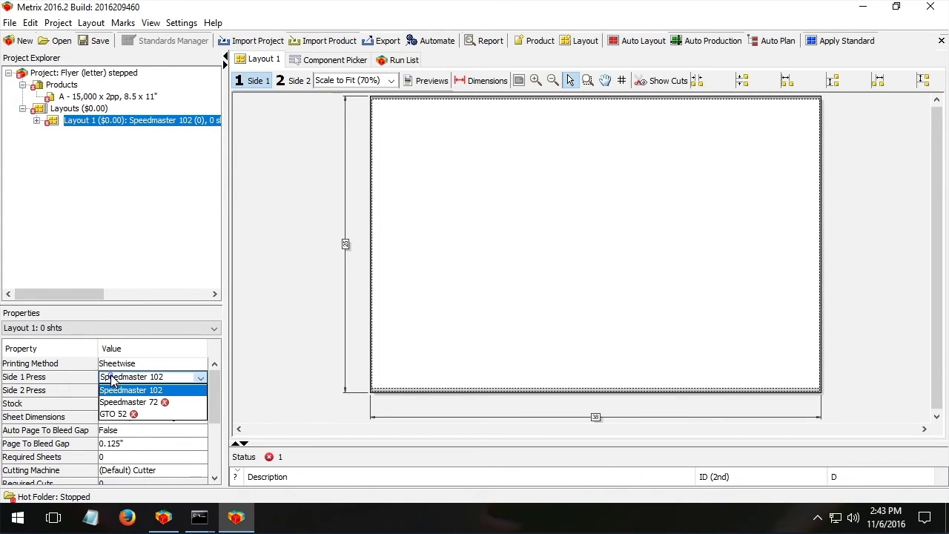
click(67, 392)
click(125, 419)
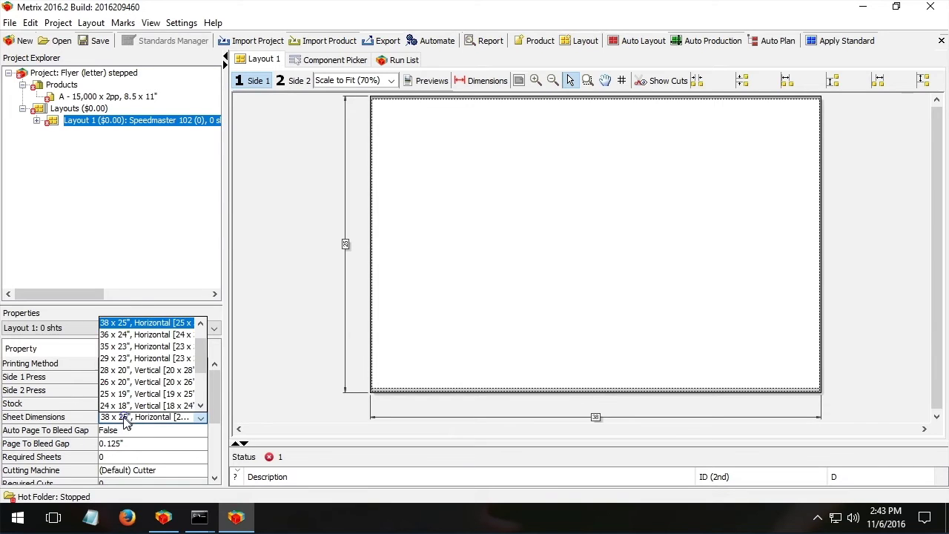
click(267, 342)
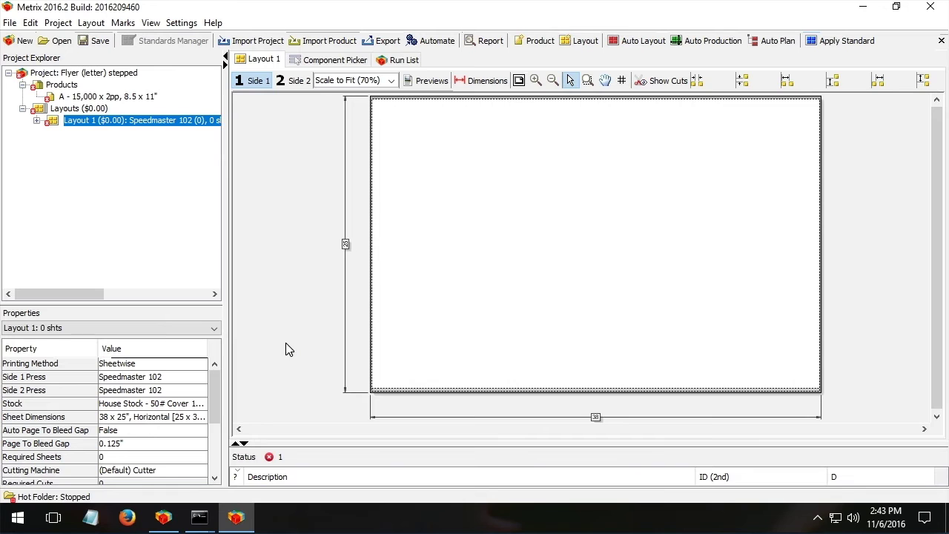
Apply the matching standard to the flyer's Layout 1.
click(853, 39)
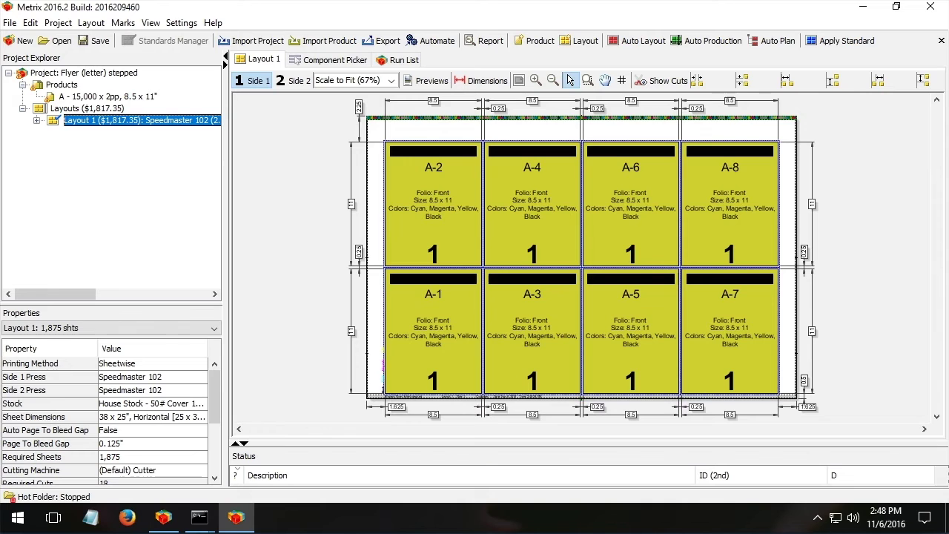
Open the catalog project and display the Run List for its Catalog product.
click(49, 46)
scroll(593, 269, down, 1)
scroll(593, 269, down, 3)
double_click(240, 343)
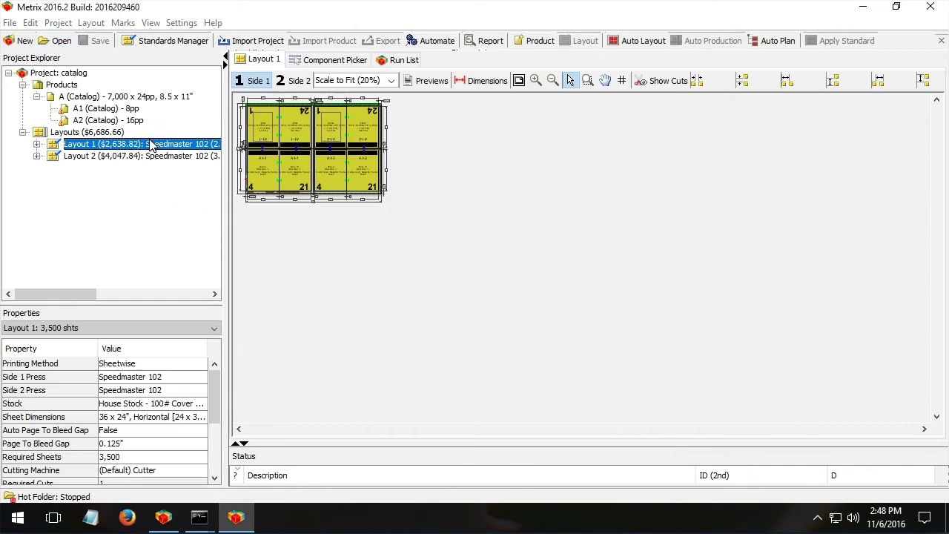
click(89, 96)
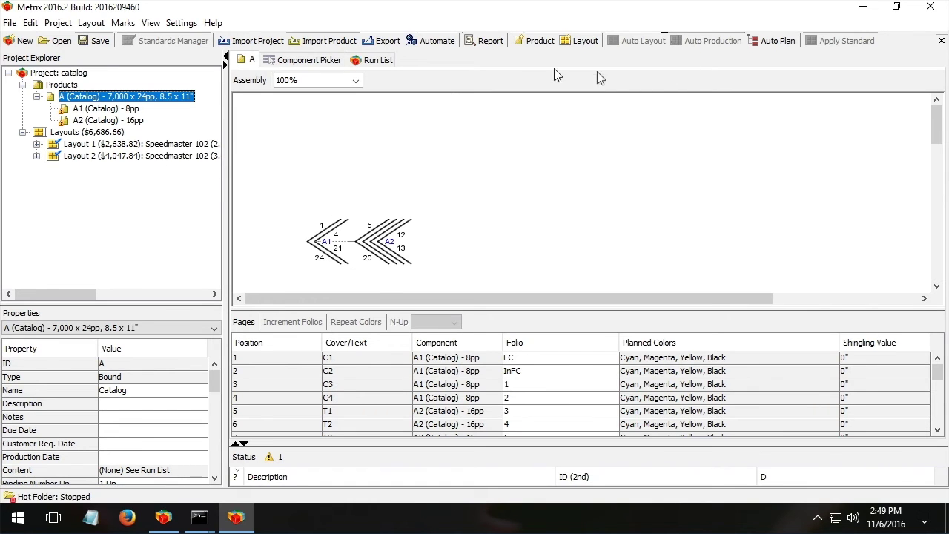
click(374, 61)
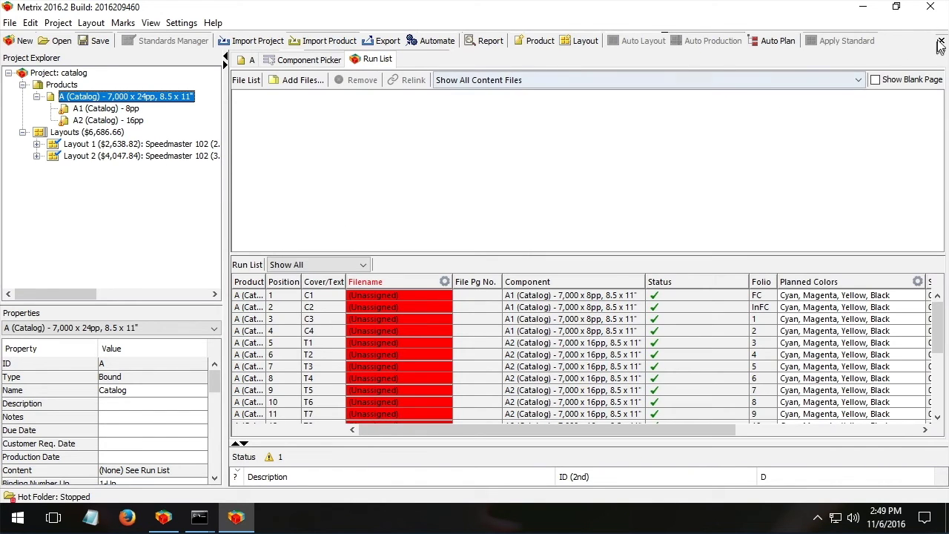
Restore the Metrix window to a smaller size and open the desktop folder "24 in pieces" beside the Run List.
click(896, 8)
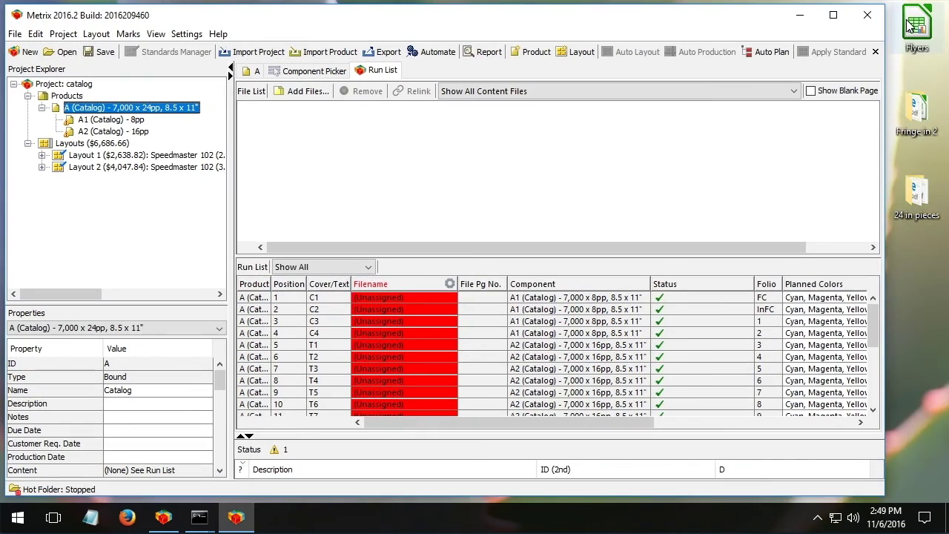
double_click(917, 109)
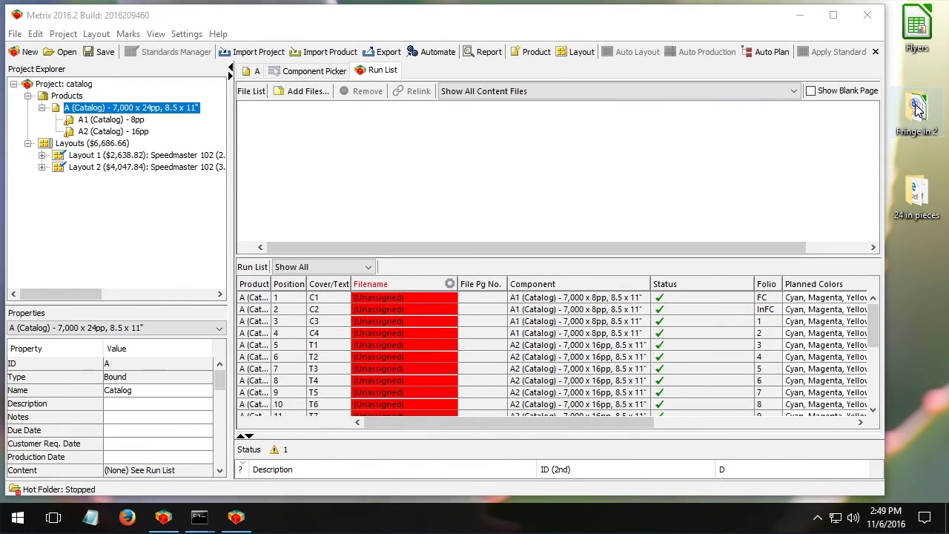
click(925, 49)
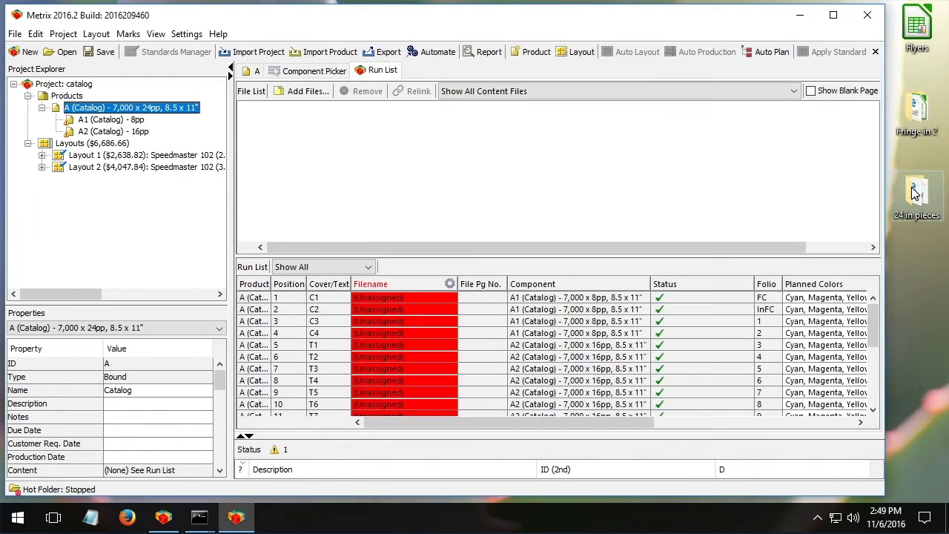
double_click(913, 191)
drag(508, 41, 755, 102)
drag(622, 116, 867, 133)
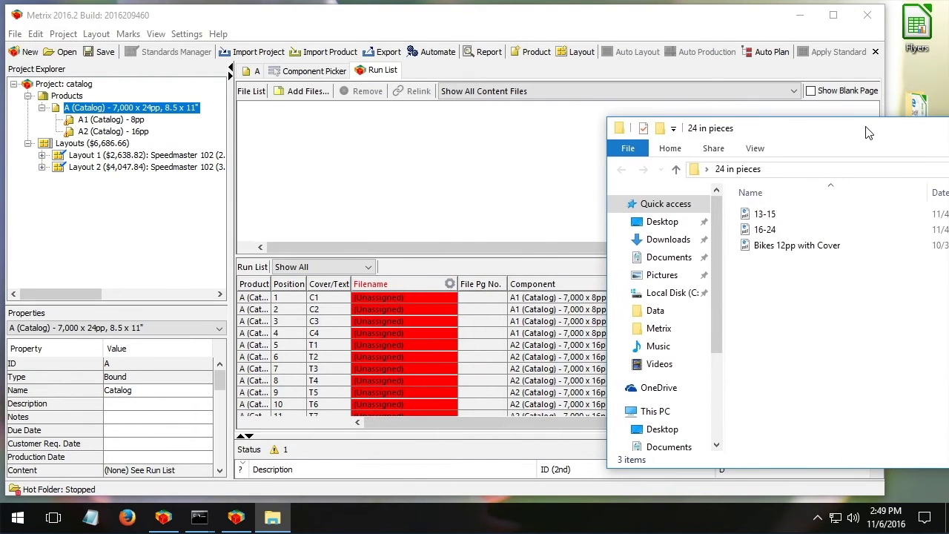
Assign the "Bikes 12pp with Cover" PDF to the catalog's Run List, starting at position 1 (C1).
click(743, 251)
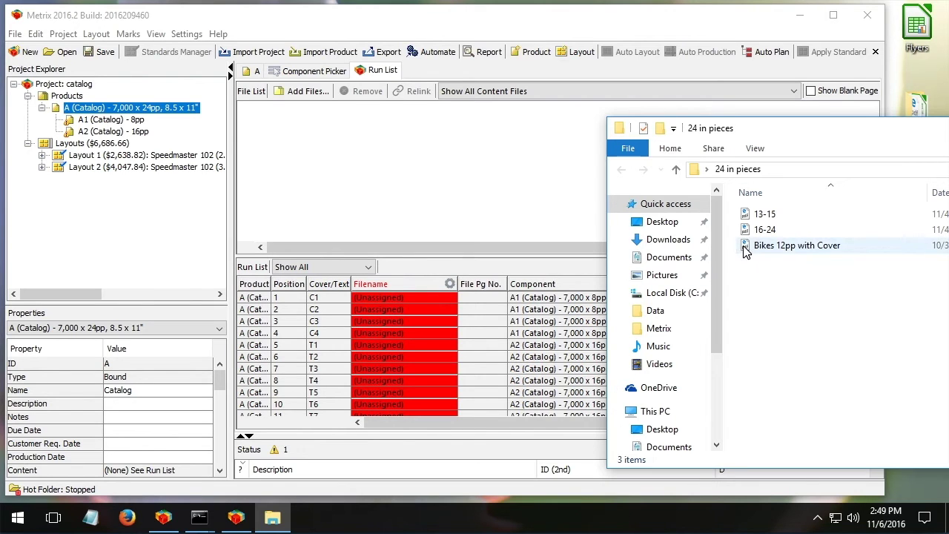
click(746, 251)
drag(746, 249, 325, 298)
click(413, 236)
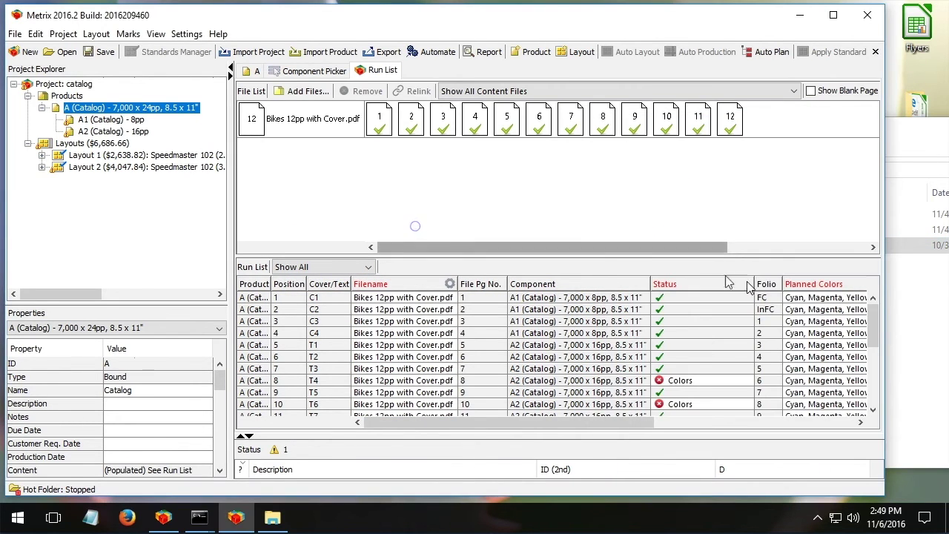
Add the files 13-15 and 16-24 from the "24 in pieces" folder to the catalog's File List.
drag(880, 324, 874, 347)
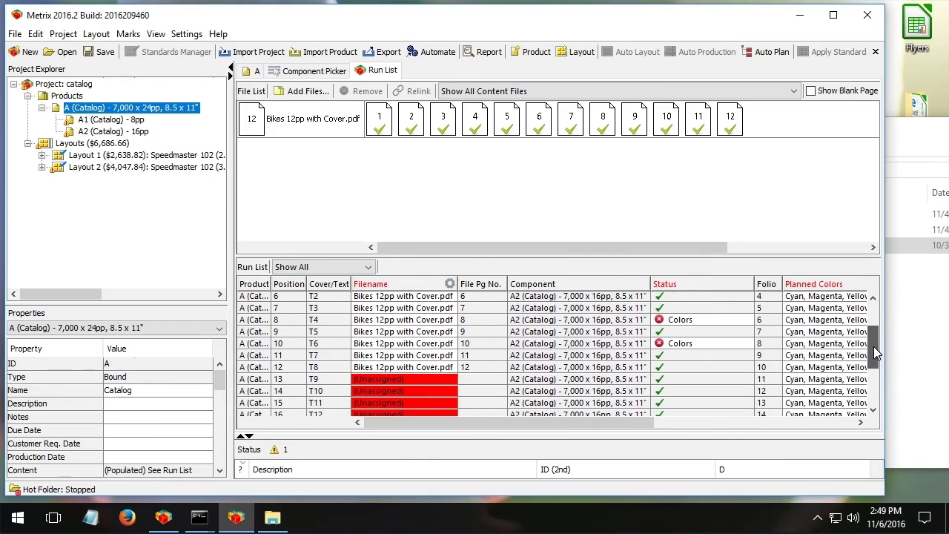
click(907, 158)
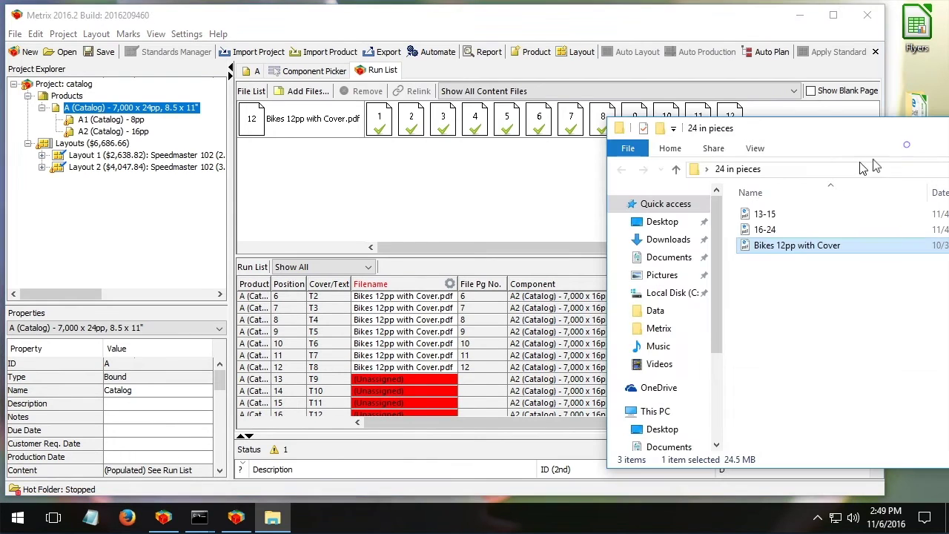
click(764, 213)
shift+click(754, 229)
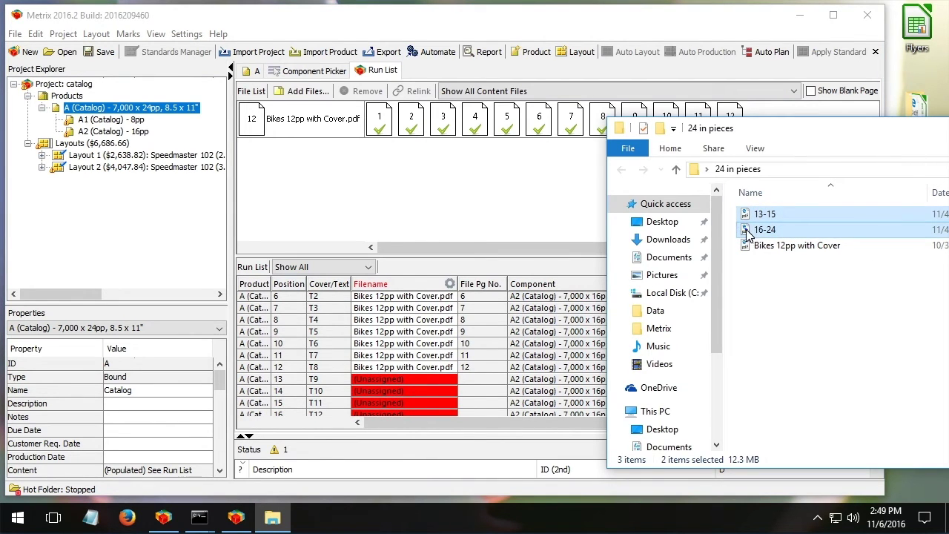
drag(747, 232, 408, 189)
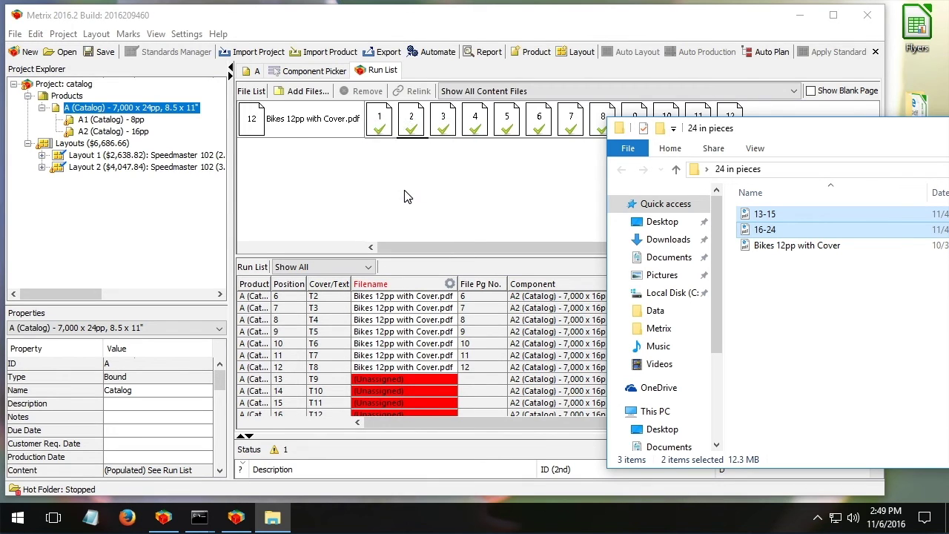
click(374, 224)
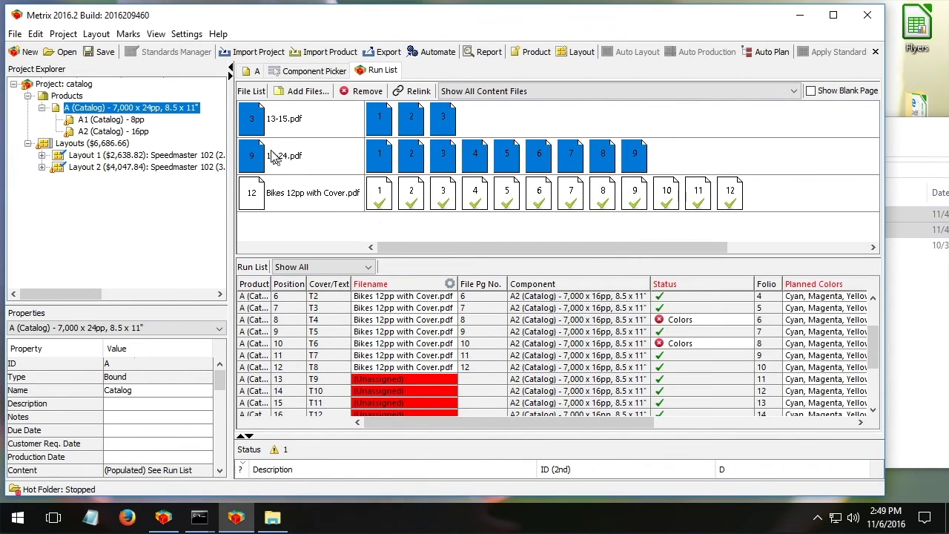
Assign 13-15.pdf to the Run List starting at position 13 and 16-24.pdf starting at position 16.
click(258, 122)
drag(256, 118, 317, 381)
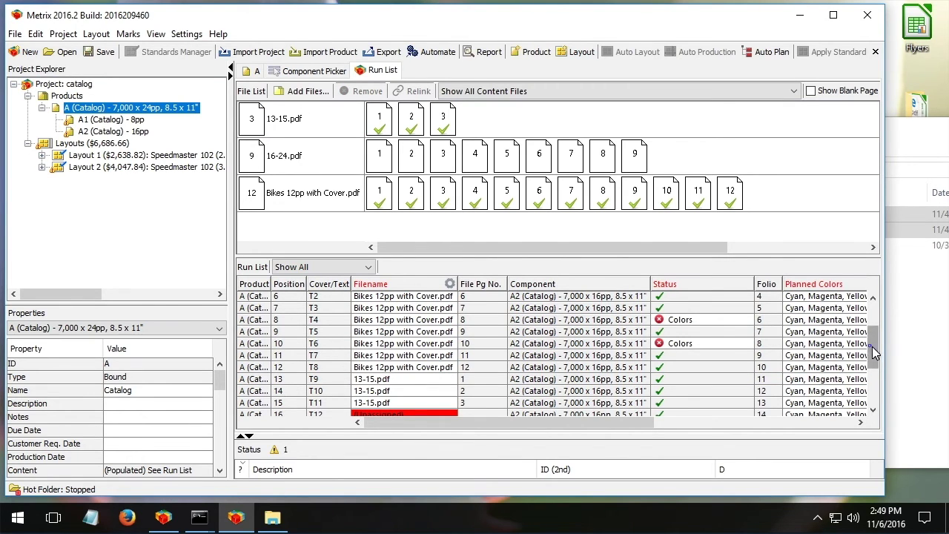
scroll(872, 350, down, 1)
click(455, 169)
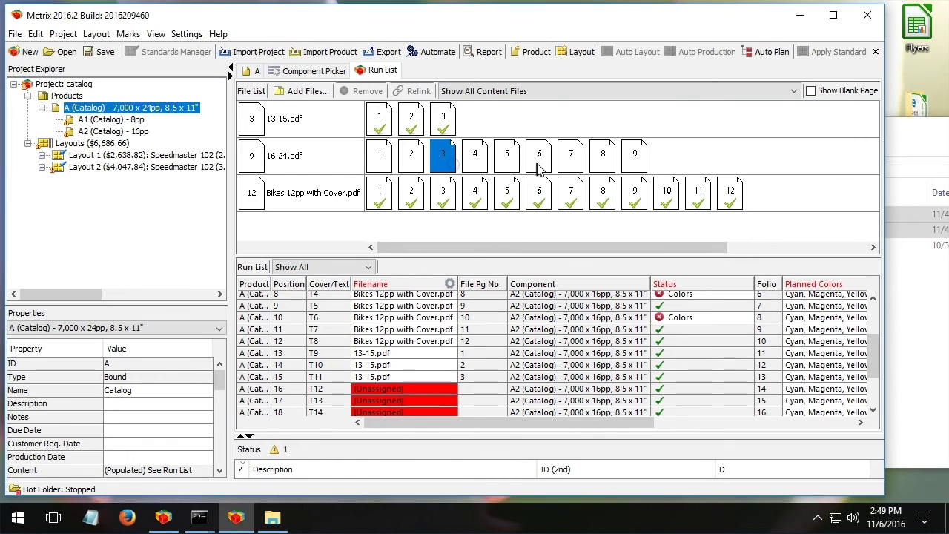
shift+click(572, 169)
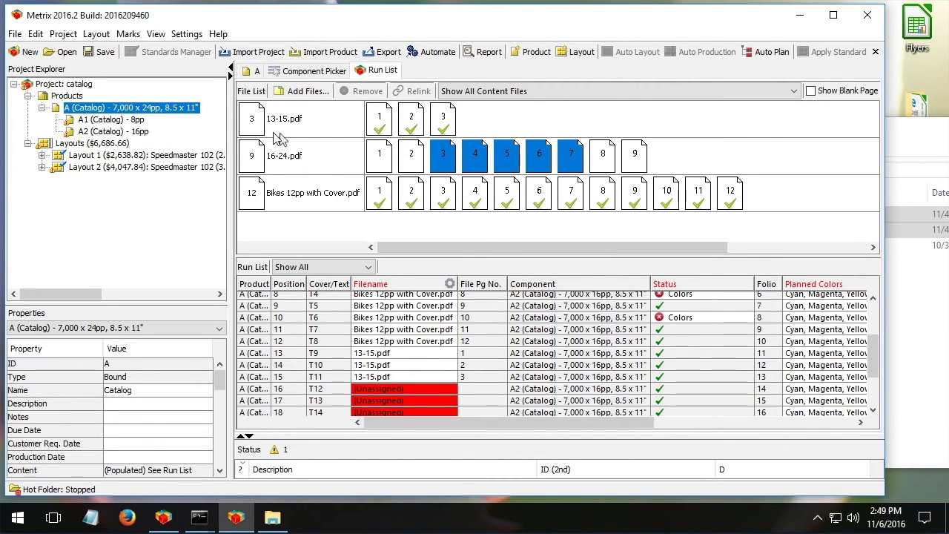
click(256, 152)
drag(252, 159, 292, 389)
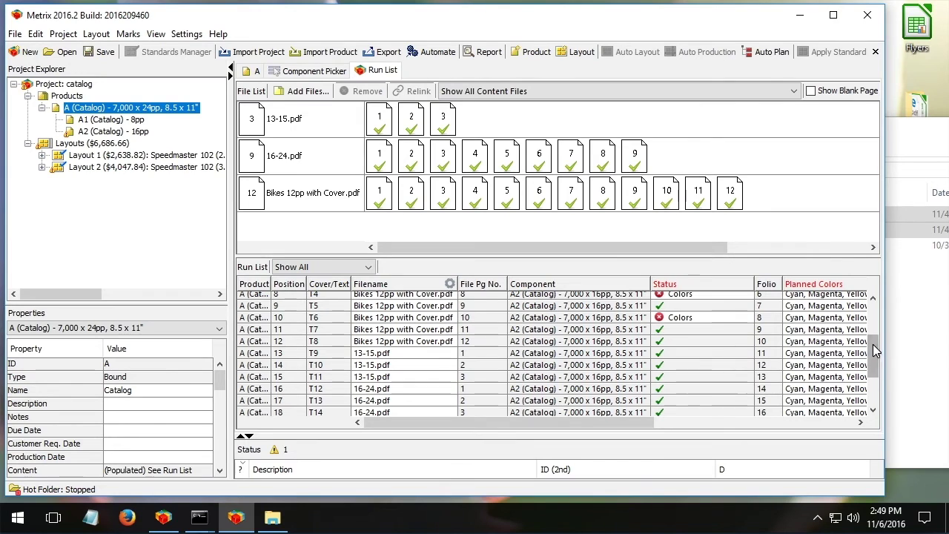
drag(873, 345, 873, 342)
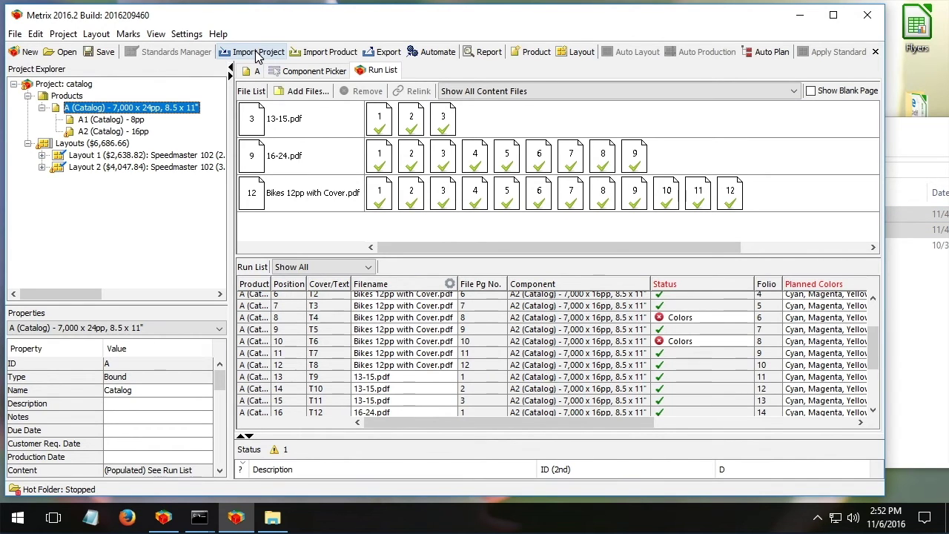
Import the Fringe Cards project from the "Fringe in 2" desktop folder.
click(257, 52)
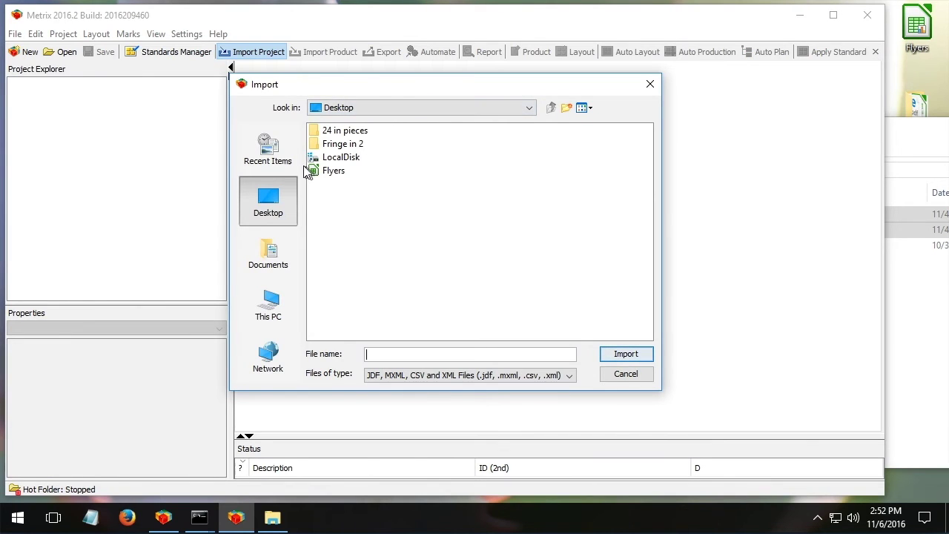
double_click(317, 144)
double_click(318, 131)
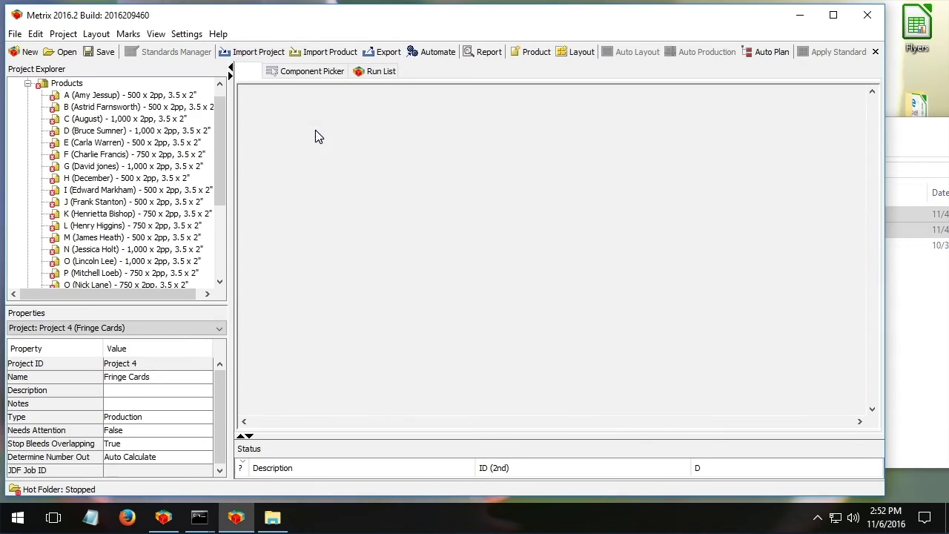
View a few of the imported card products and display the Run List for all Products together.
click(169, 97)
click(164, 107)
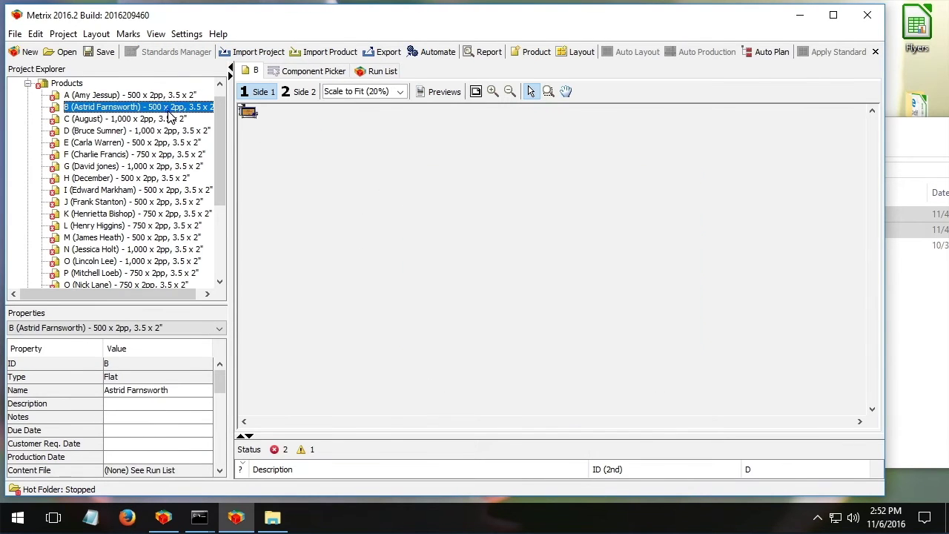
click(166, 132)
click(165, 167)
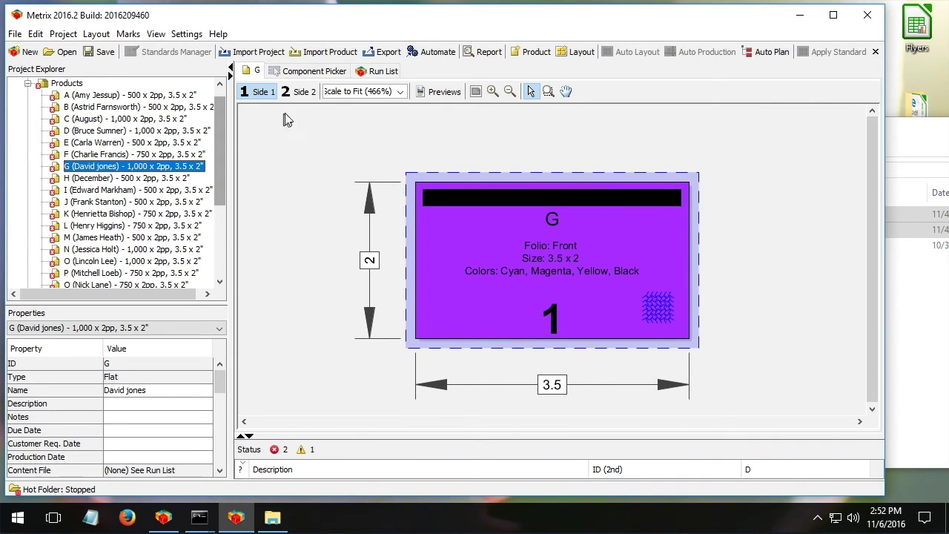
click(381, 72)
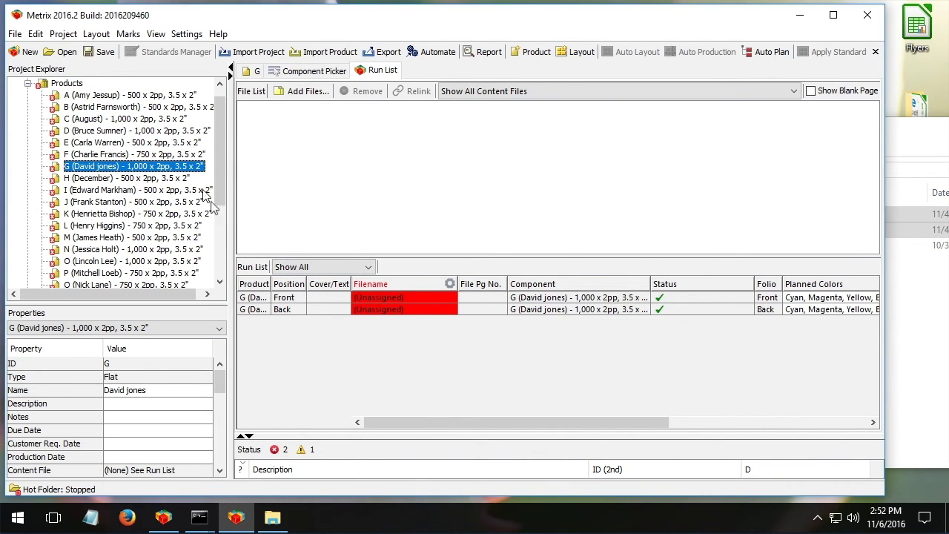
click(67, 83)
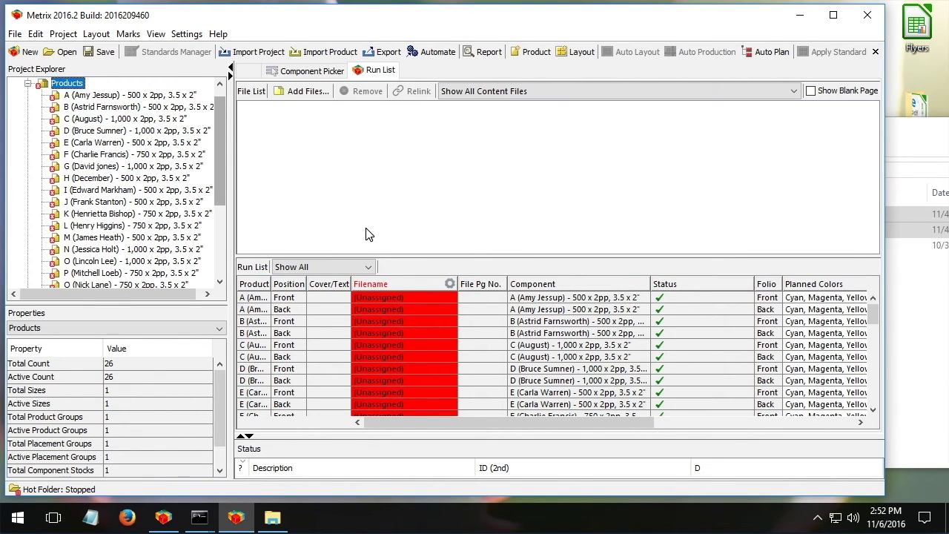
Replace the open "24 in pieces" folder with "Fringe in 2" and add Fringe Card Front to the File List.
click(937, 148)
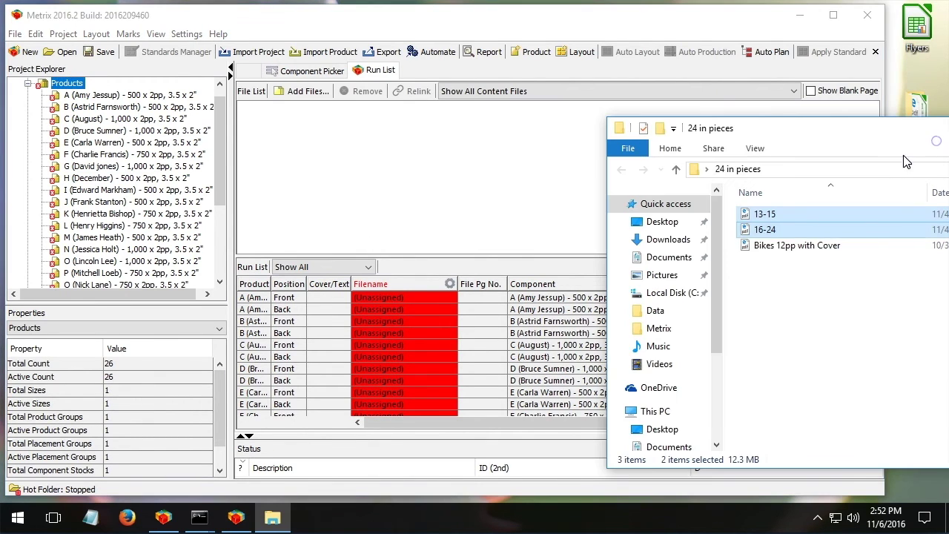
key(alt+F4)
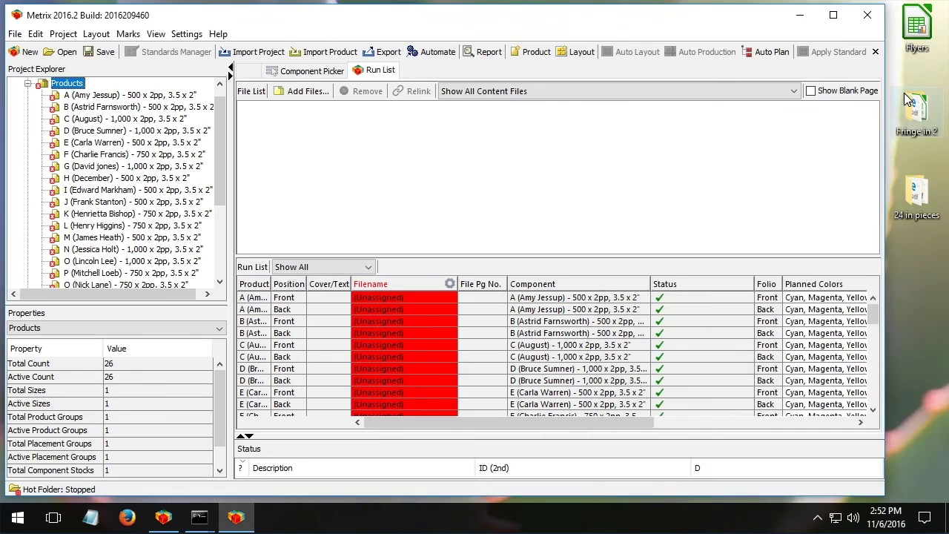
double_click(919, 131)
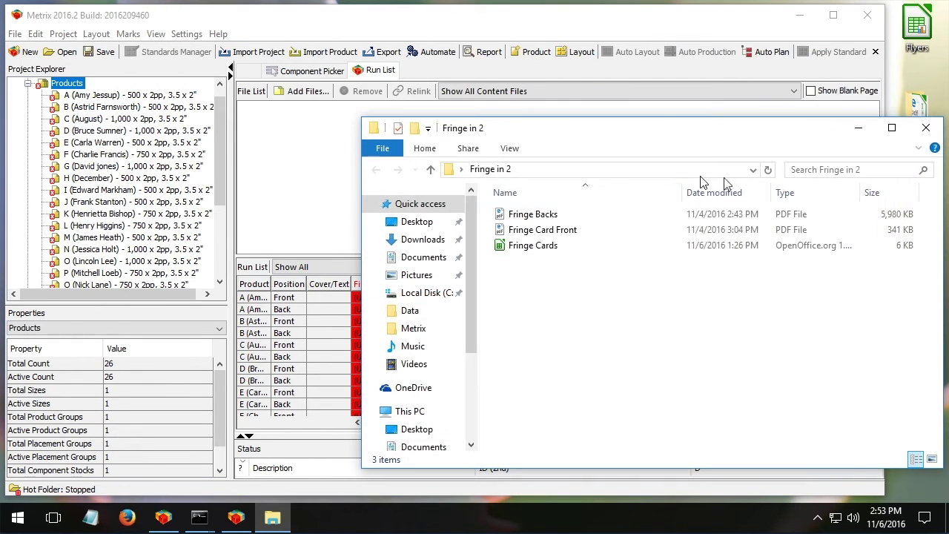
click(531, 235)
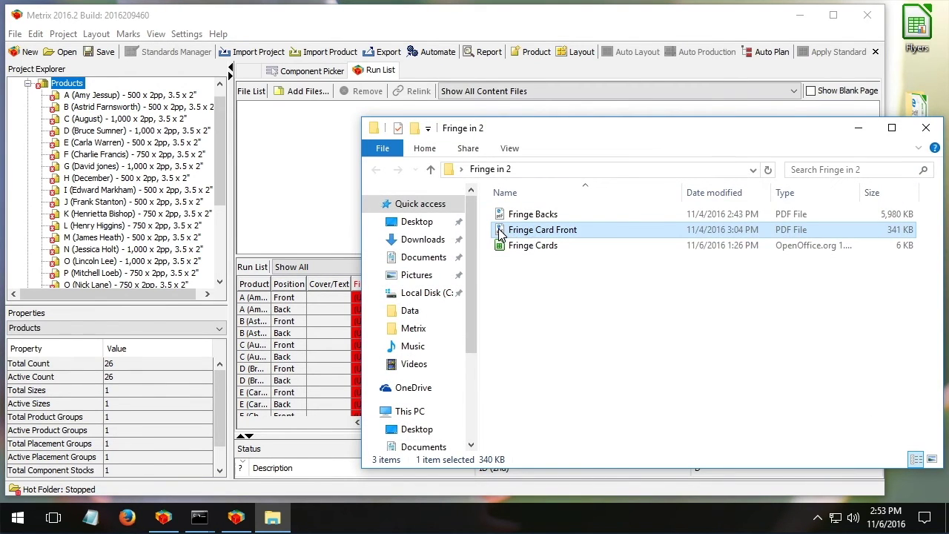
drag(500, 233, 301, 179)
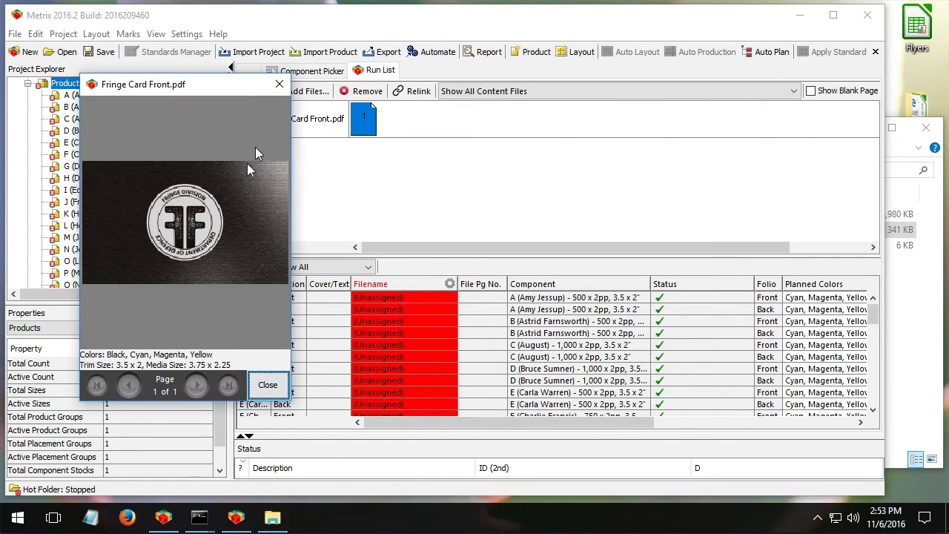
click(280, 85)
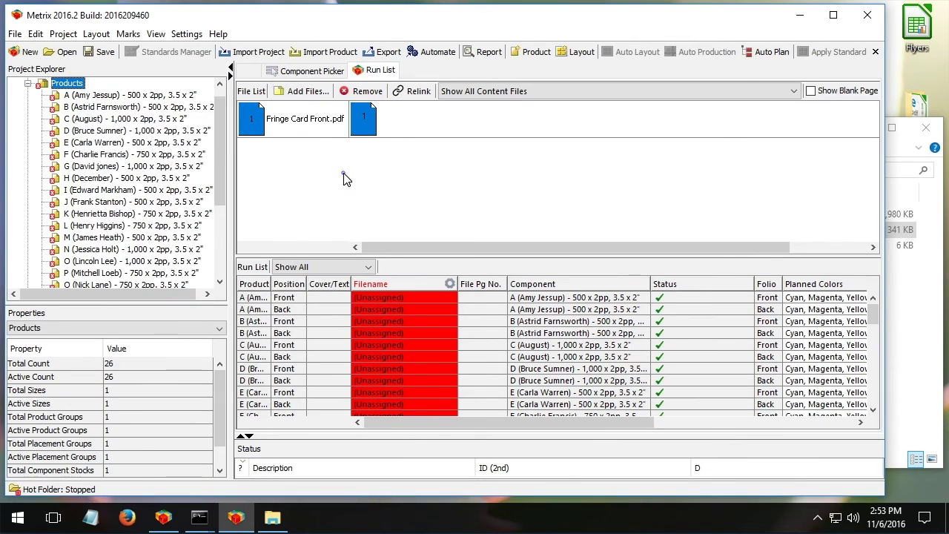
Filter the Run List to Show Fronts (Odds) and assign page 1 of Fringe Card Front.pdf to all card fronts.
click(336, 267)
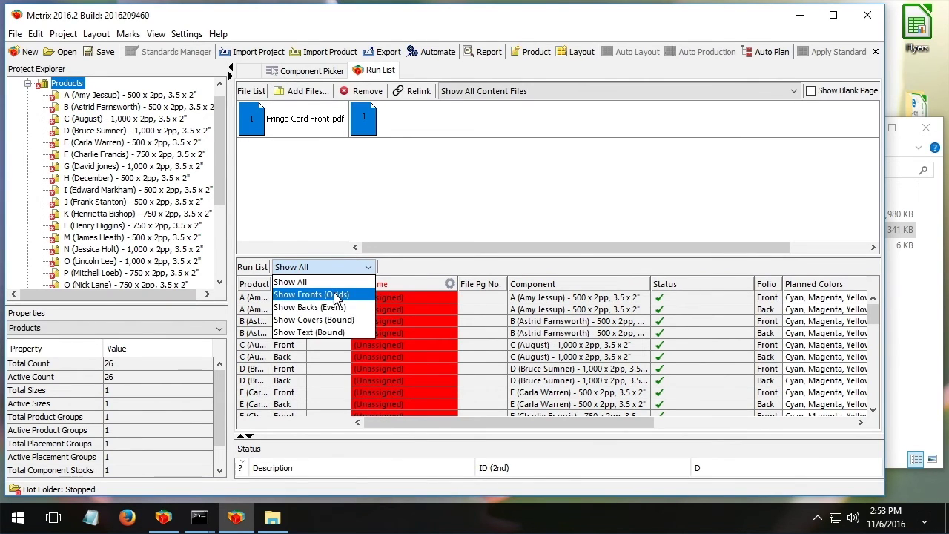
click(334, 294)
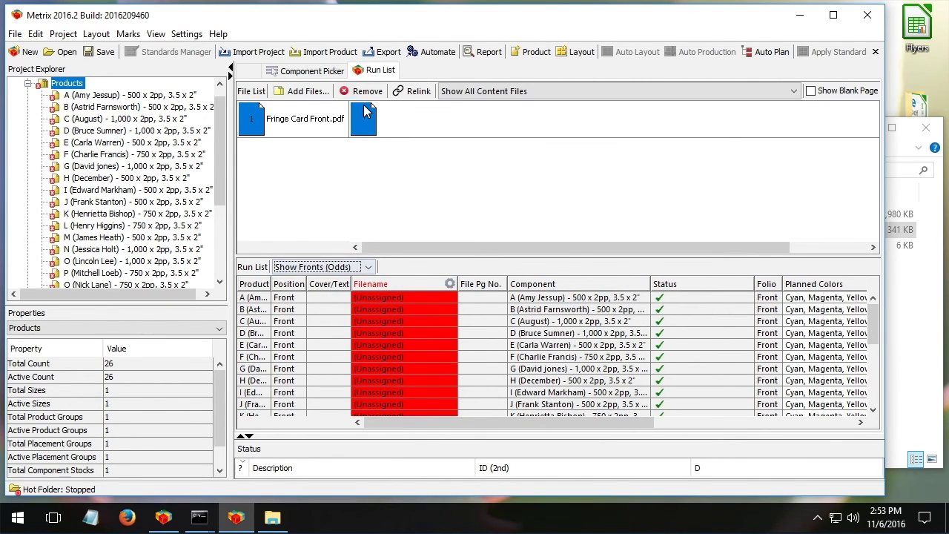
drag(364, 117, 271, 298)
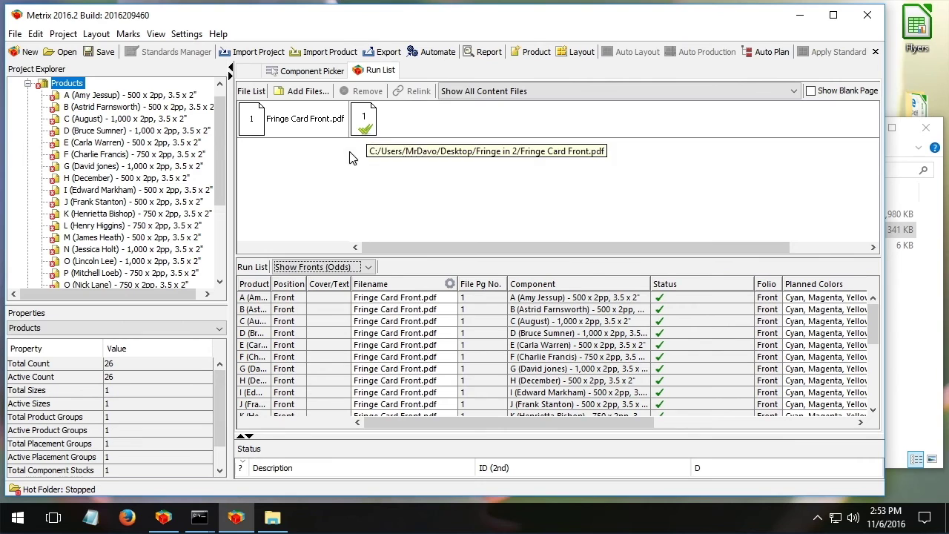
Filter the Run List to Show Backs (Evens) and assign the pages of Fringe Backs.pdf to all card backs.
click(319, 266)
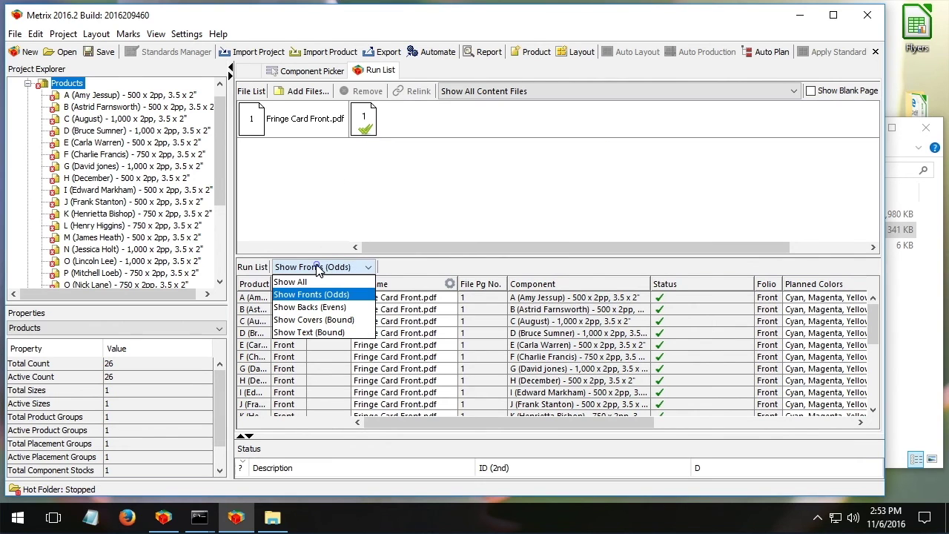
click(315, 307)
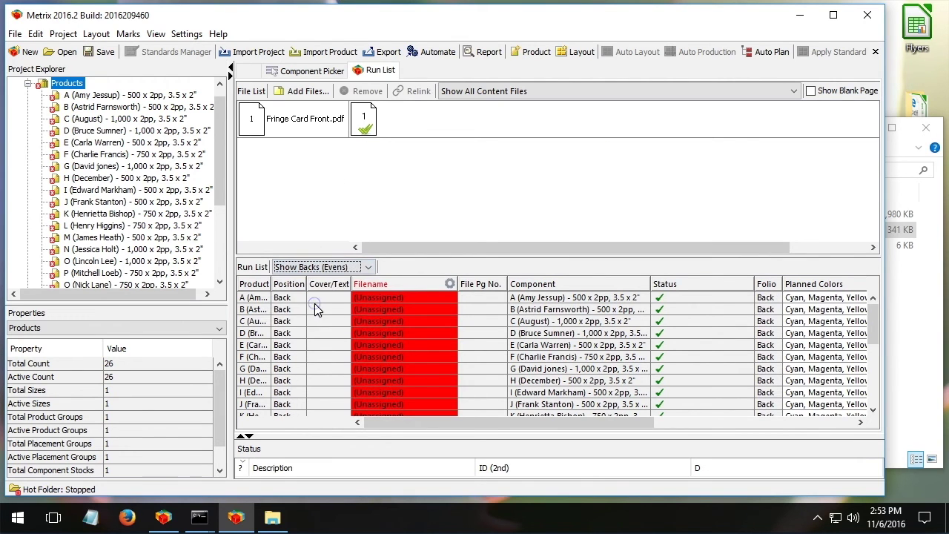
click(902, 141)
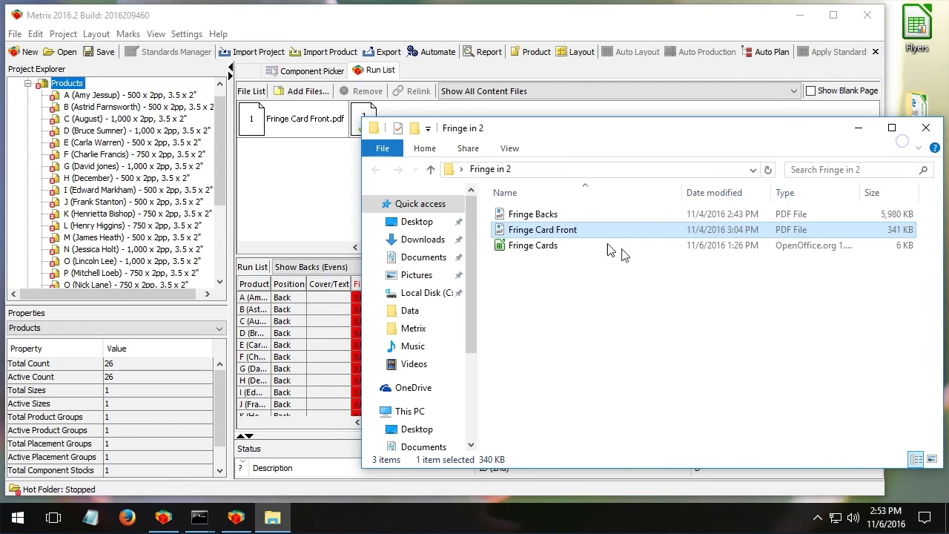
click(512, 214)
drag(521, 134, 843, 155)
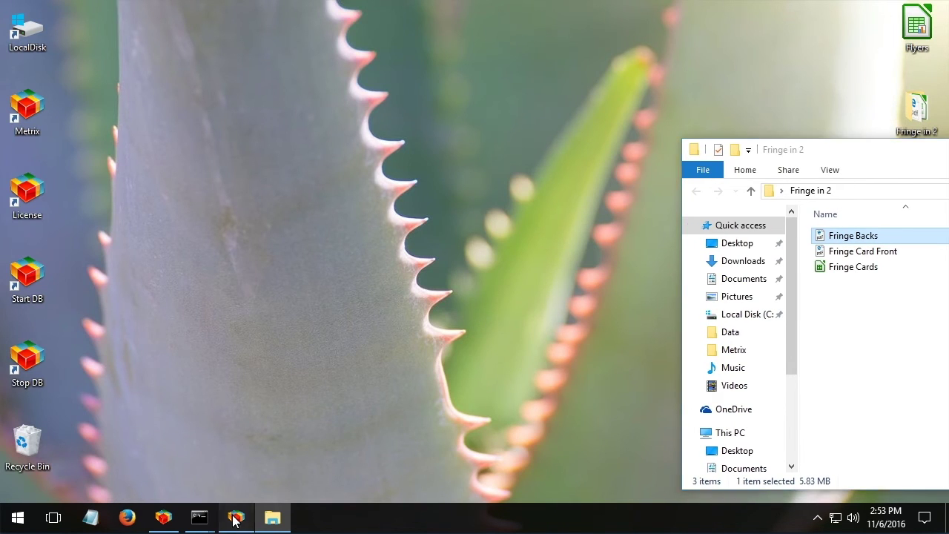
click(235, 516)
click(945, 164)
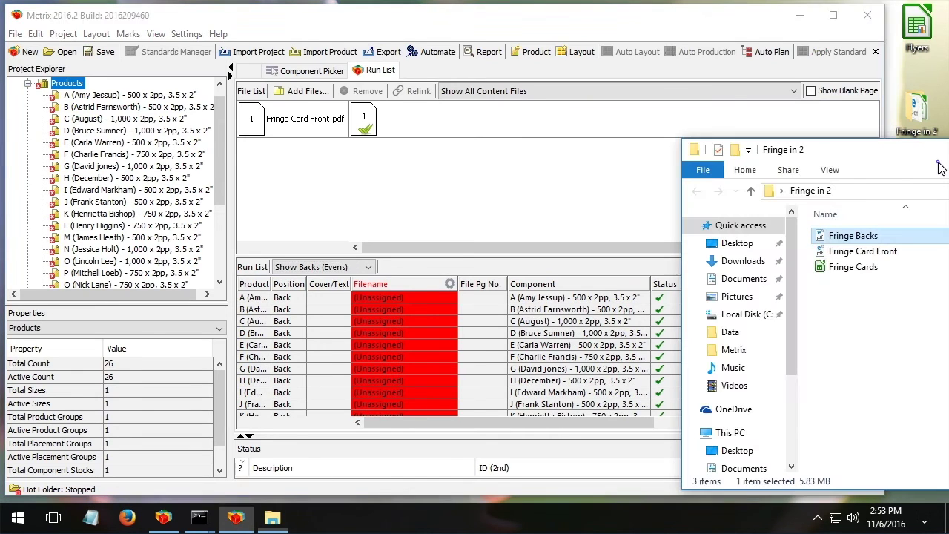
drag(821, 241, 301, 297)
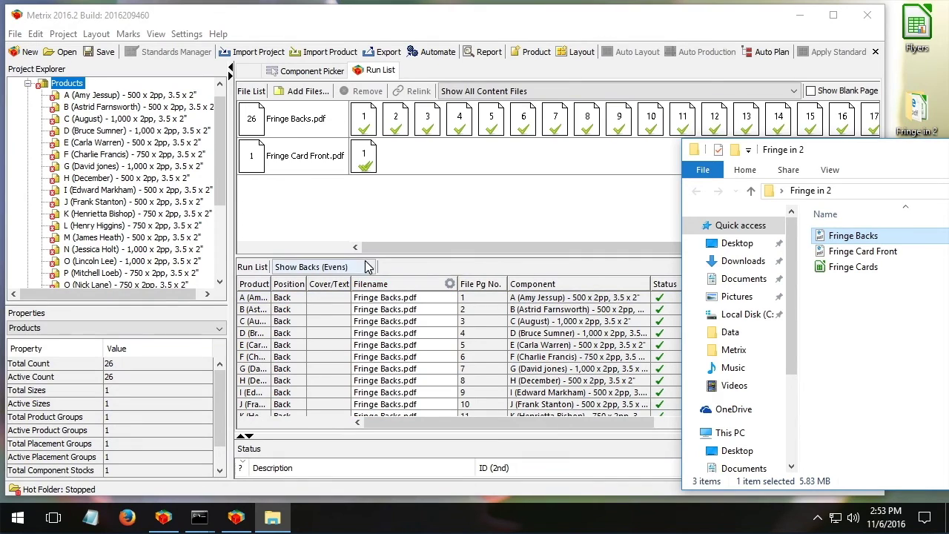
click(396, 216)
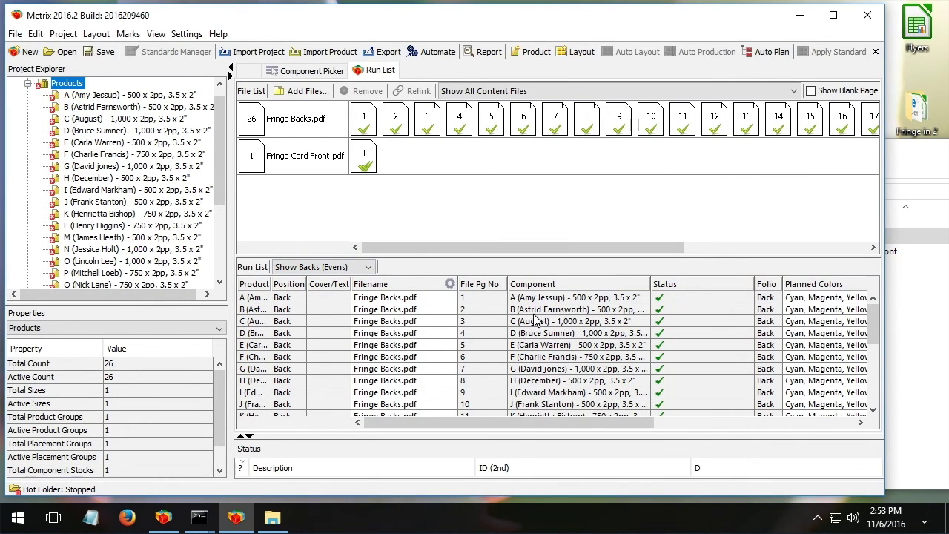
Preview the assigned artwork on both sides of card products F and P.
click(113, 154)
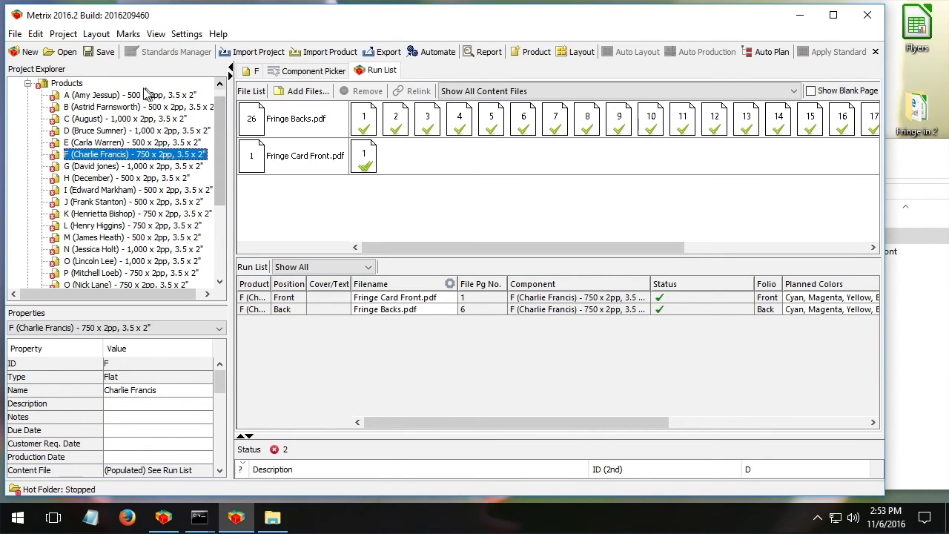
click(251, 71)
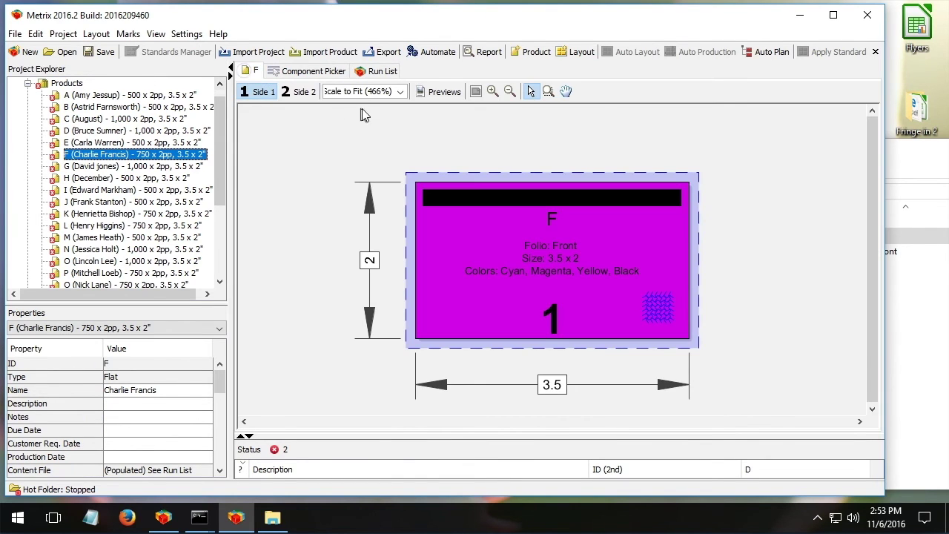
click(427, 93)
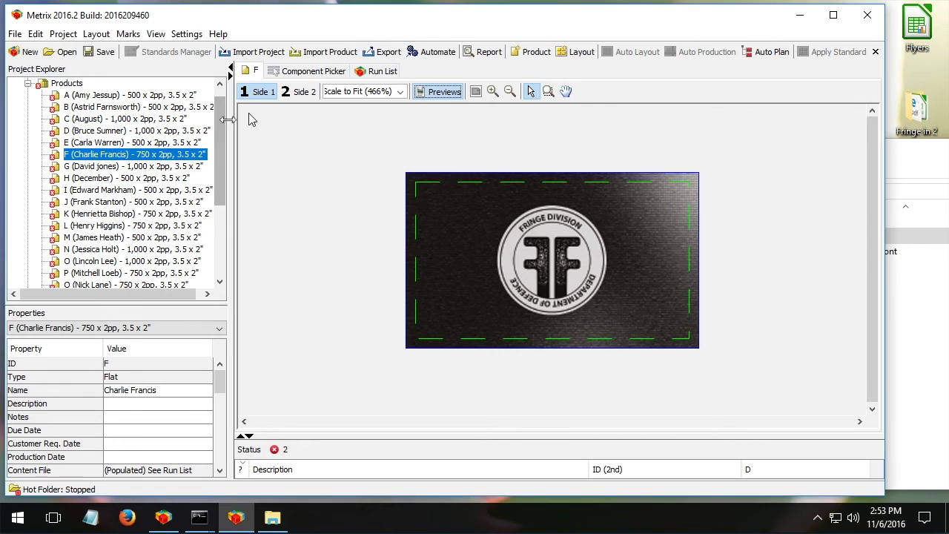
click(298, 92)
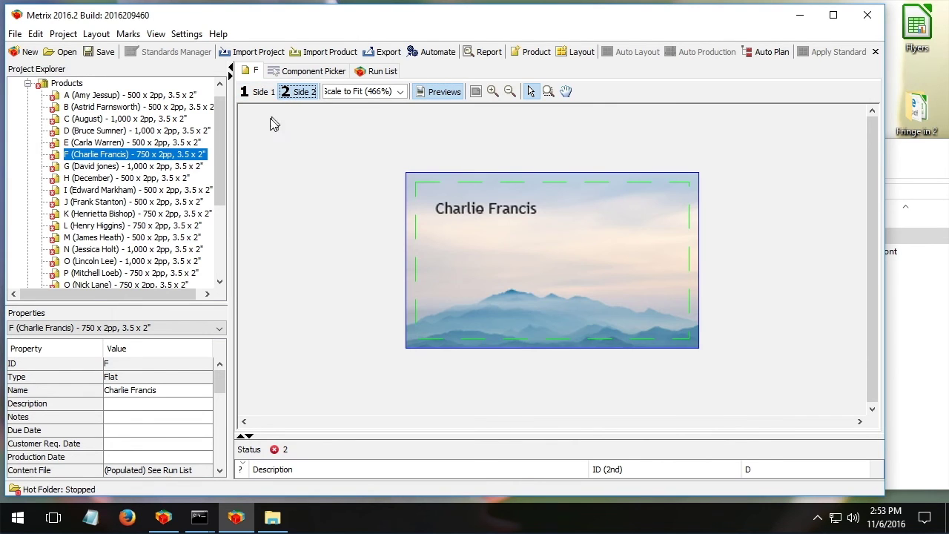
click(98, 273)
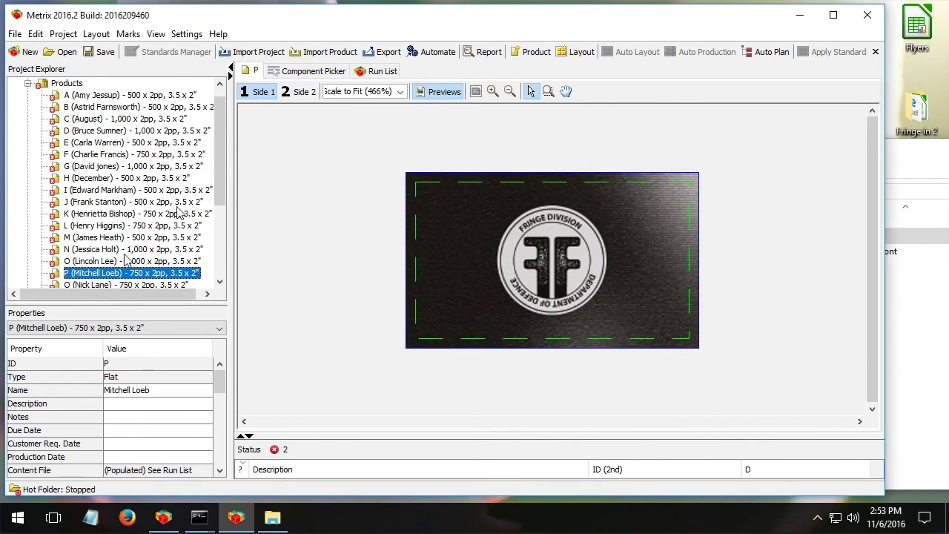
click(301, 92)
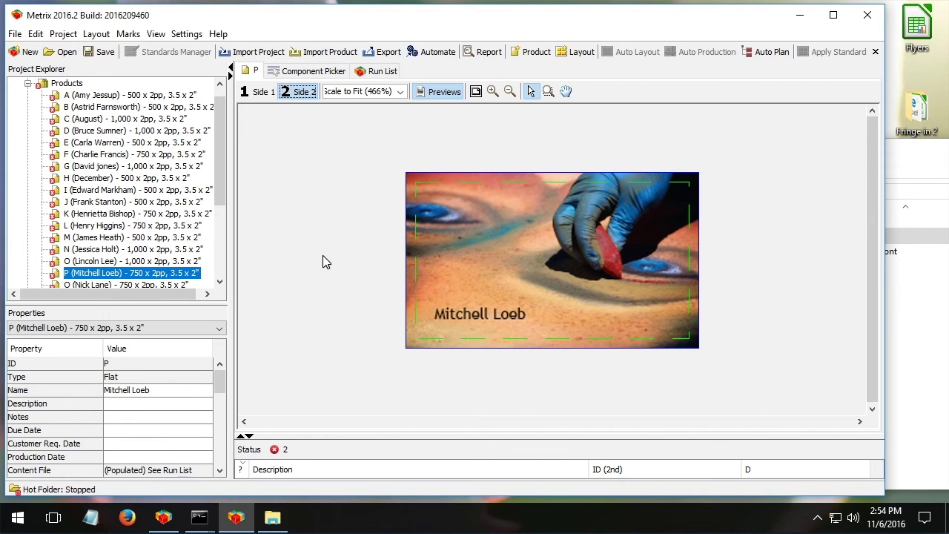
Open the Single postcard project and generate a layout for it with Auto Layout.
click(61, 51)
click(437, 280)
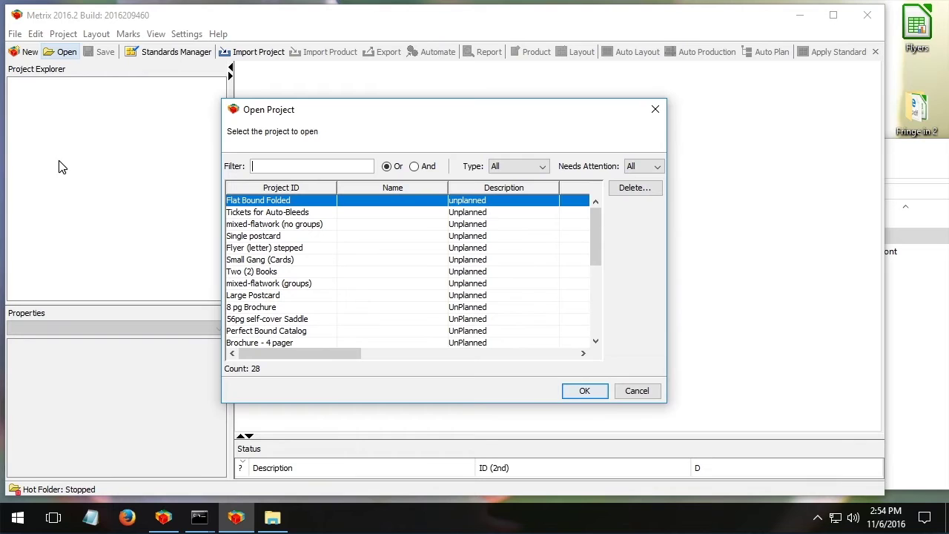
double_click(261, 238)
click(636, 51)
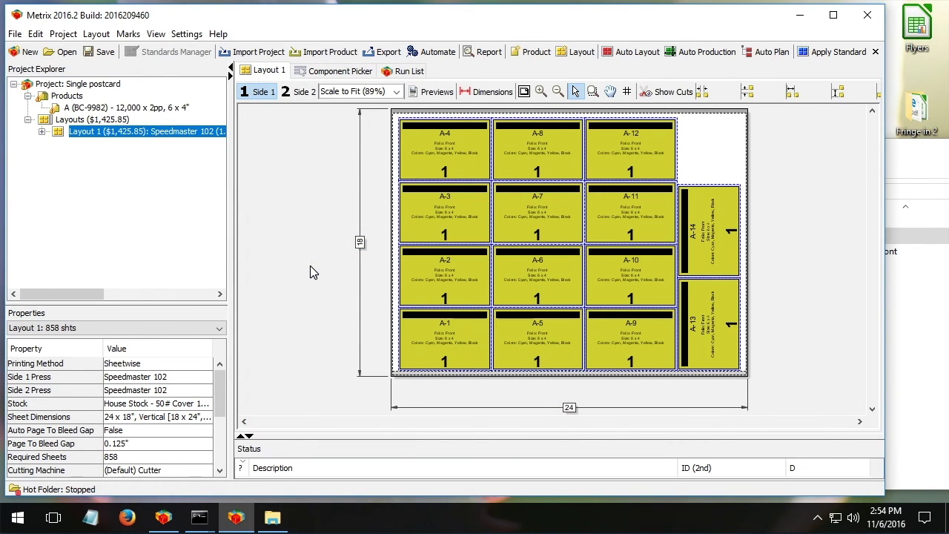
Start adding a mark set to Layout 1, listing also the mark sets that do not match the layout colors.
click(131, 36)
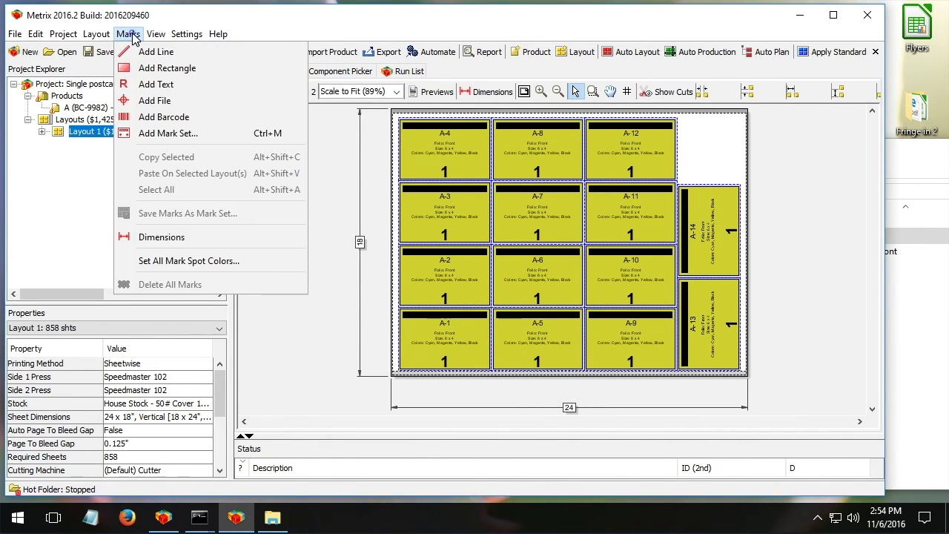
click(185, 138)
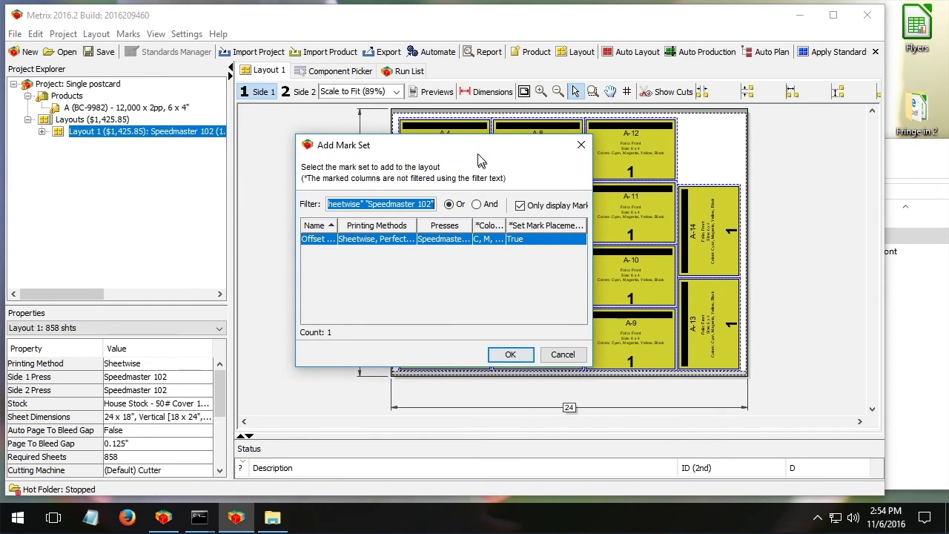
drag(469, 137, 325, 88)
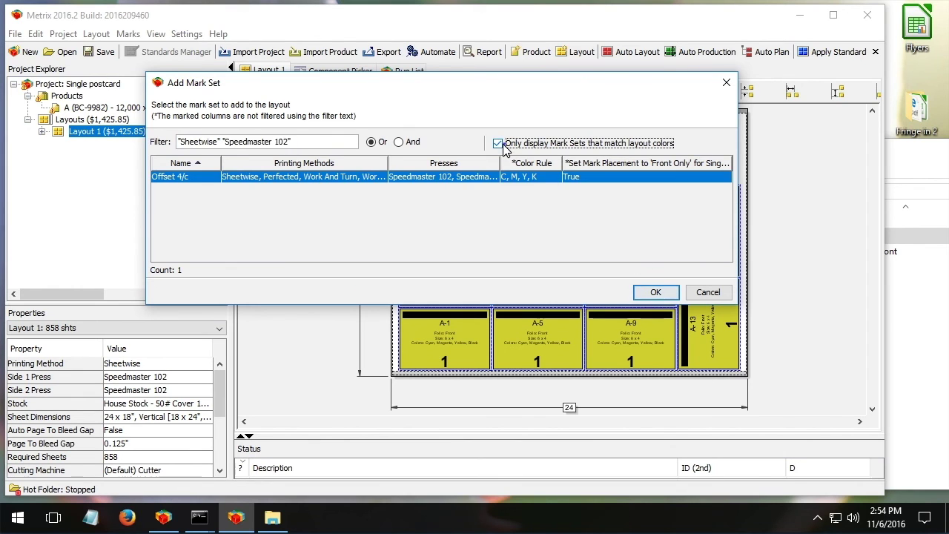
double_click(495, 143)
click(495, 144)
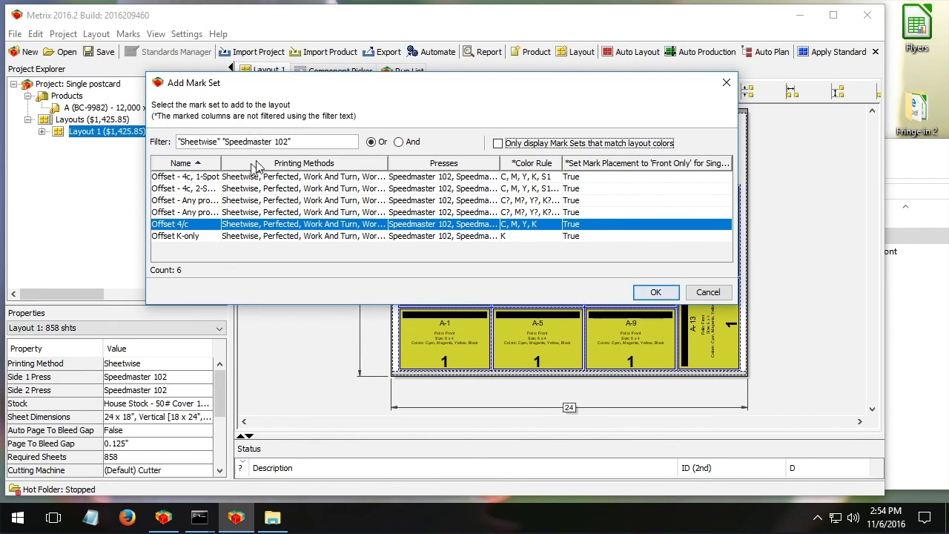
Examine the printing method and press filter and compare the color rules of the listed mark sets.
click(296, 141)
drag(296, 141, 175, 140)
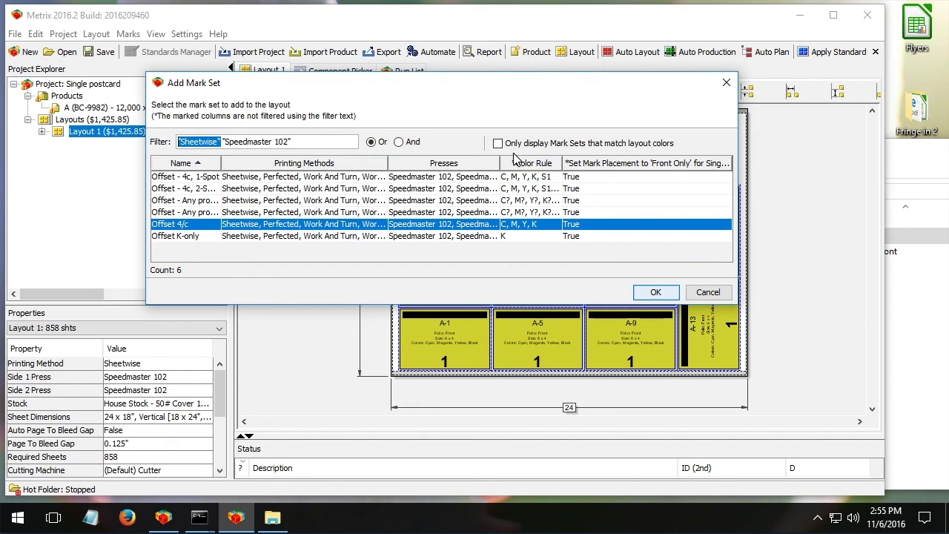
drag(562, 163, 625, 163)
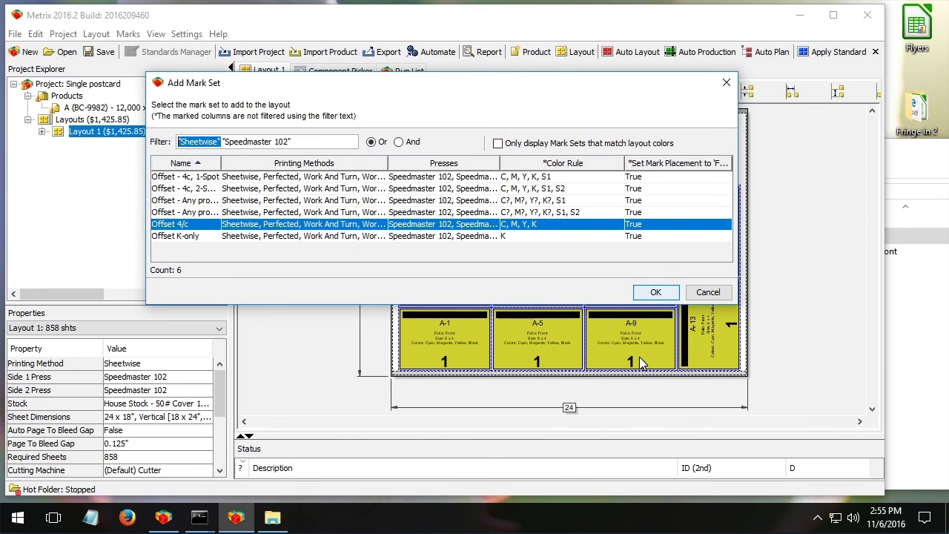
click(510, 237)
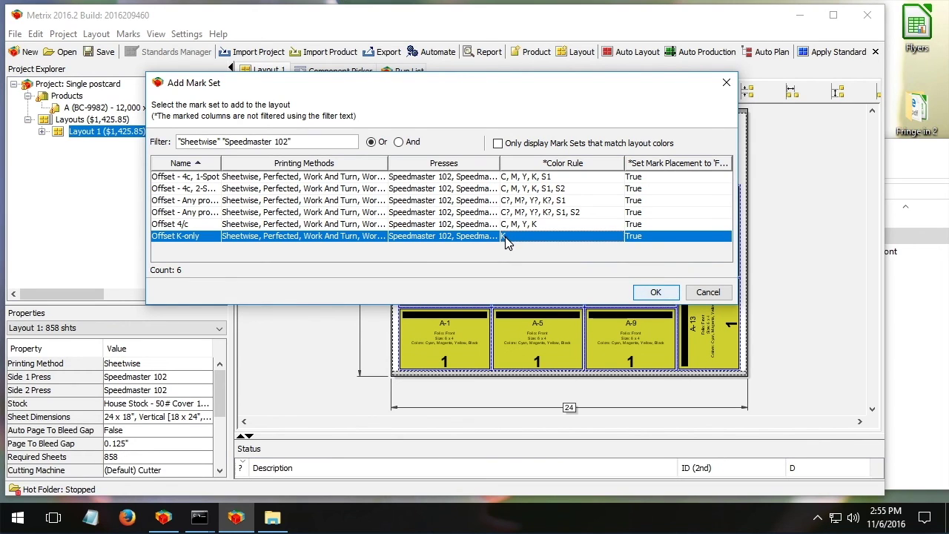
click(561, 212)
click(559, 201)
click(556, 189)
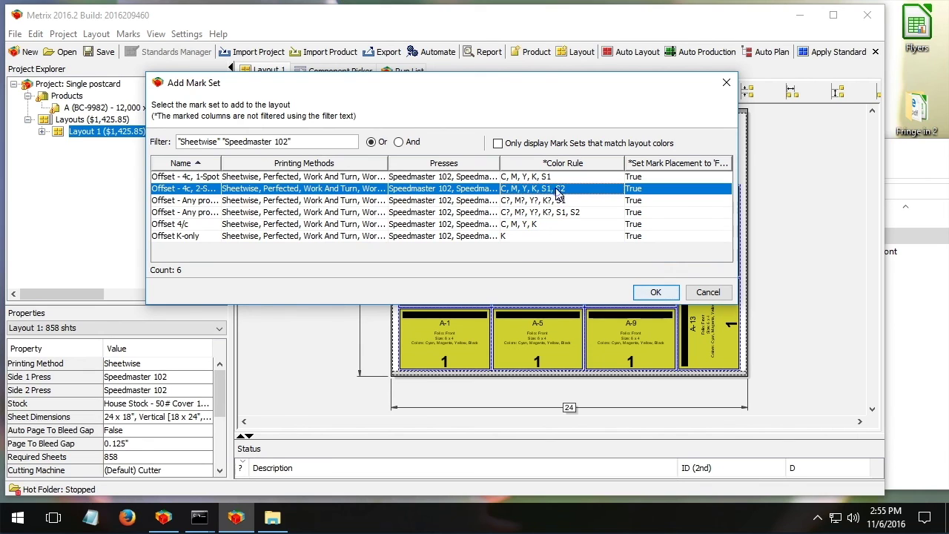
click(551, 180)
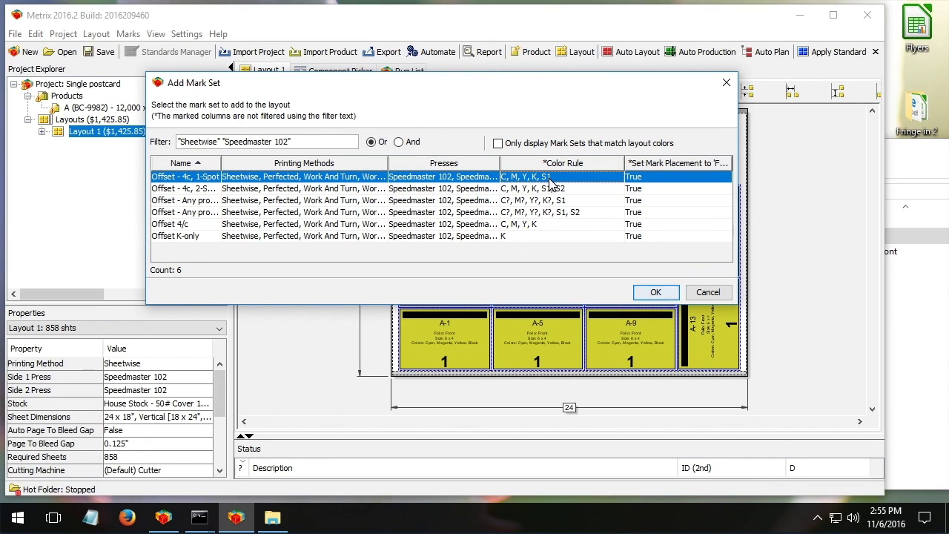
Restrict the list to mark sets that match the layout colors and add Offset 4/c to the layout.
click(498, 145)
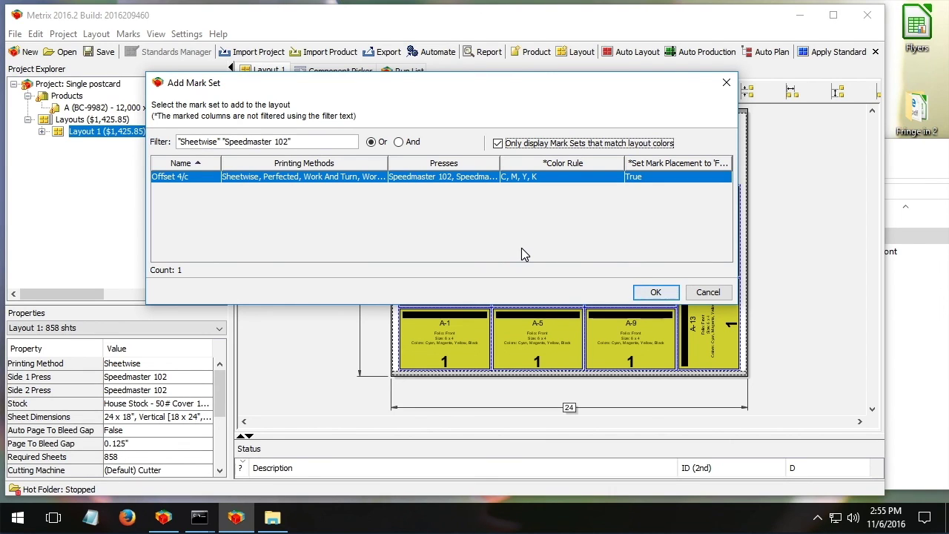
click(656, 293)
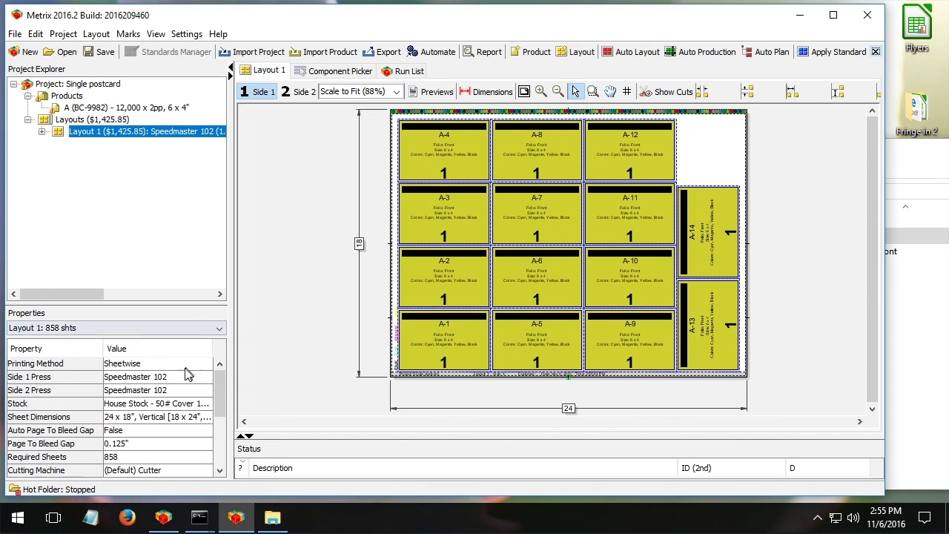
Set Layout 1's sheet dimensions to 38 x 25" horizontal and fill the sheet with postcards.
click(166, 416)
scroll(206, 382, up, 3)
click(138, 335)
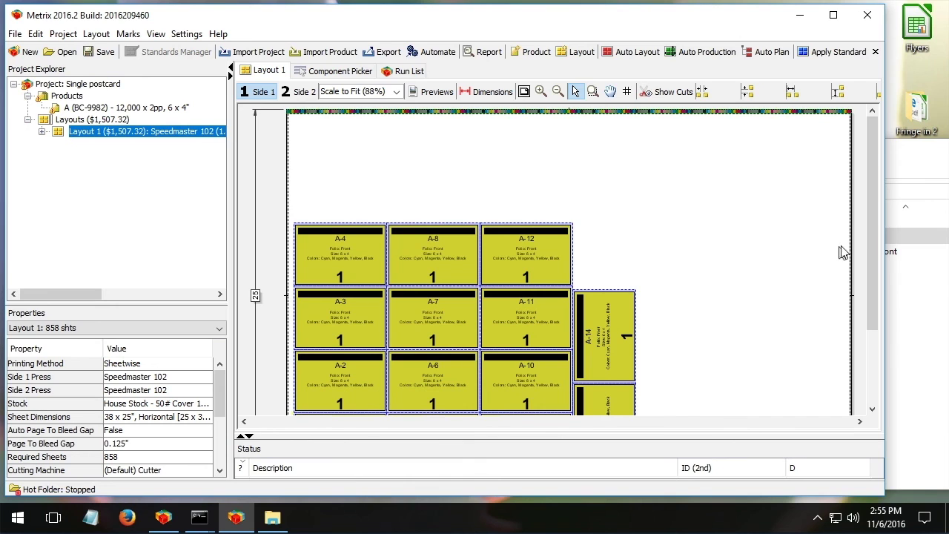
drag(872, 245, 869, 311)
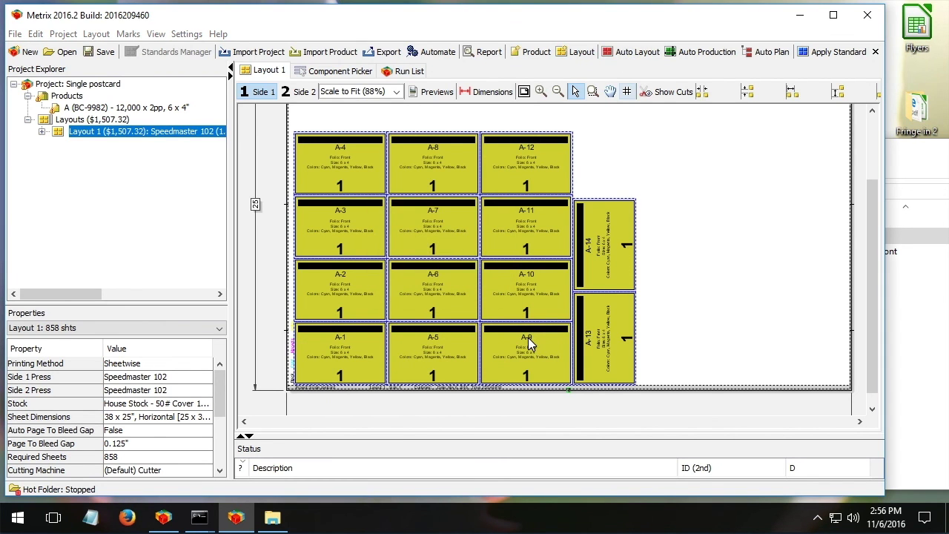
click(549, 417)
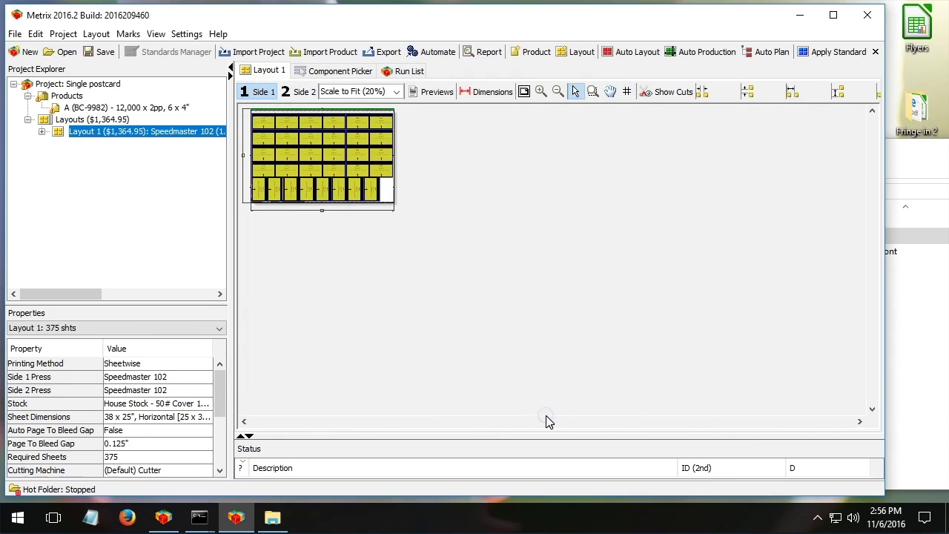